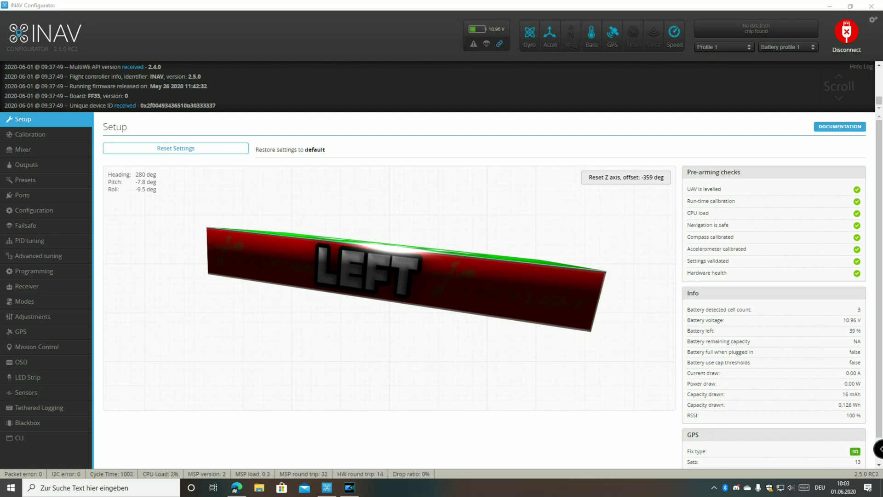
# - Review the flight controller's calibration, mixer, output, PID tuning and mode settings
pyautogui.click(48, 135)
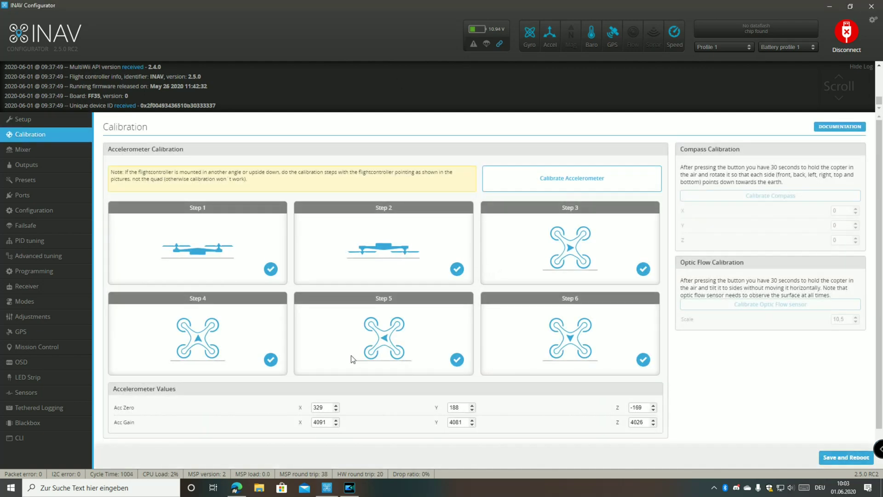
pyautogui.click(45, 149)
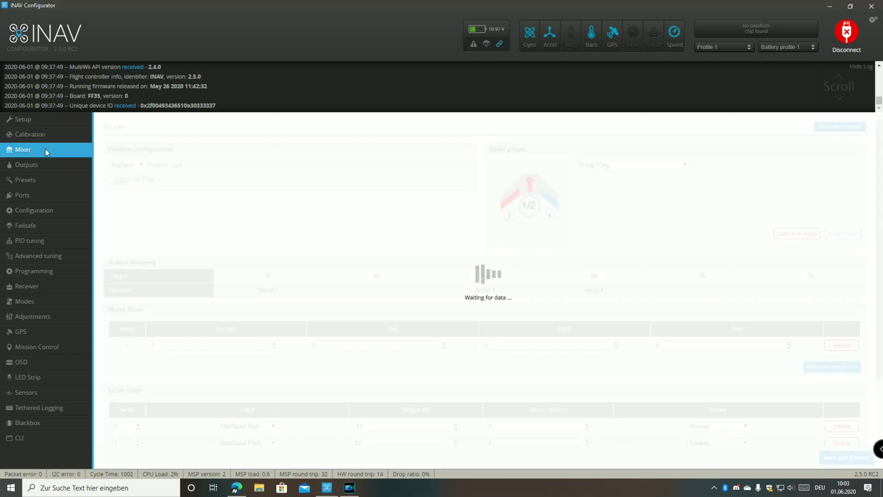
pyautogui.click(32, 165)
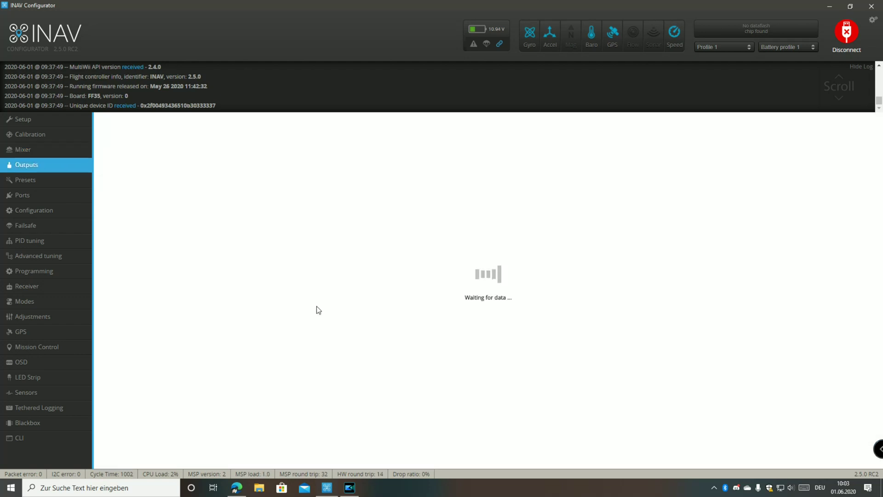
pyautogui.scroll(-2, 376, 340)
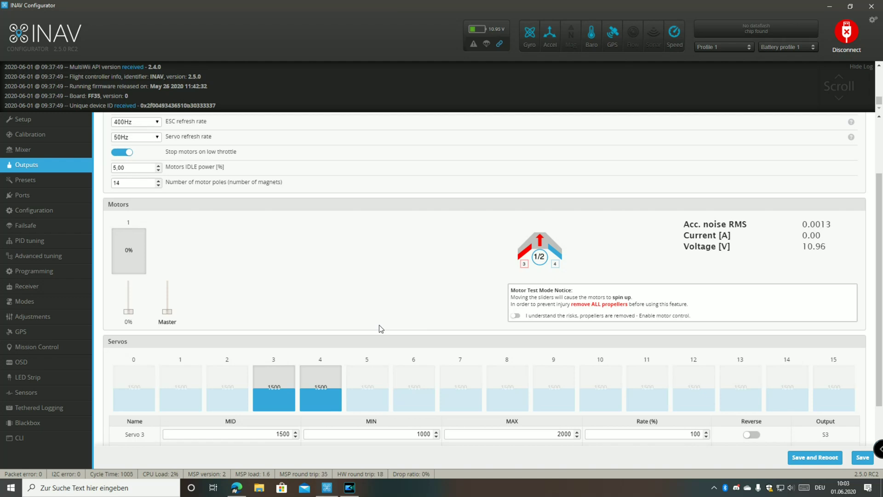
pyautogui.click(24, 242)
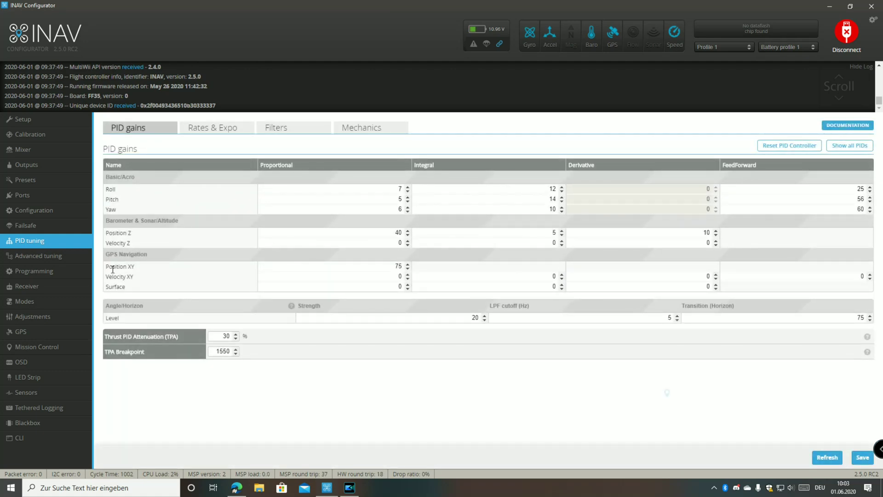
pyautogui.click(31, 307)
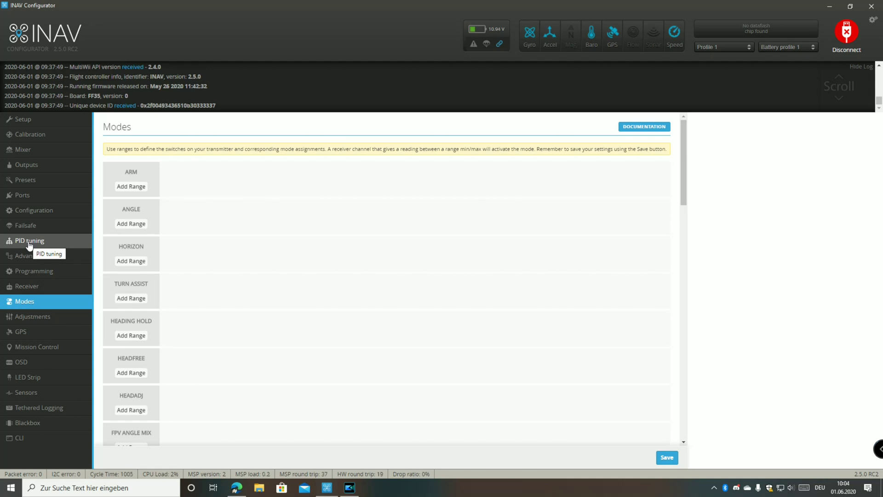
pyautogui.click(29, 242)
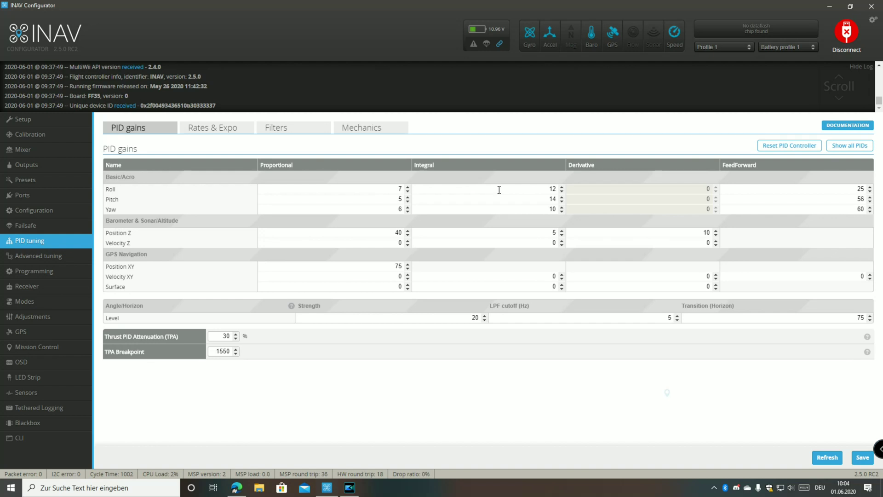
# - Switch to the browser and examine the TBS Caipirinha II control surface template PDF
pyautogui.click(237, 488)
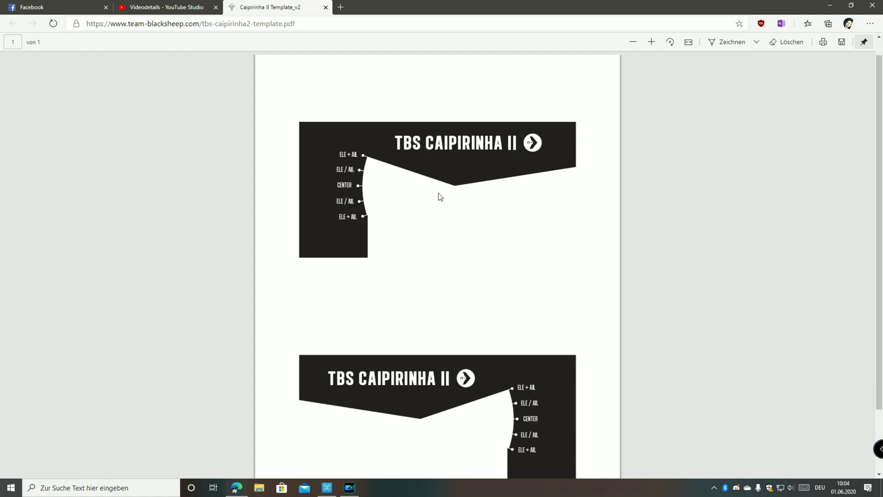
pyautogui.scroll(-2, 438, 192)
pyautogui.scroll(2, 438, 192)
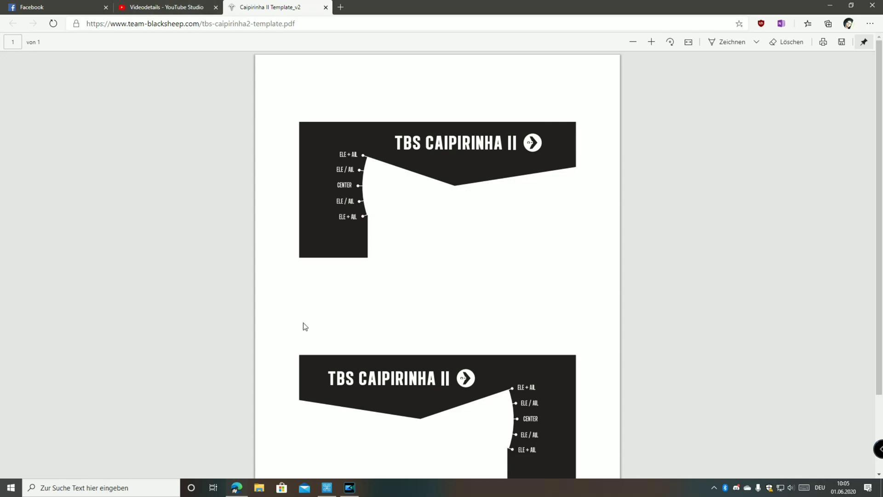
# - Switch back to INAV Configurator and add an activation range on CH 5 for the MANUAL flight mode
pyautogui.click(325, 487)
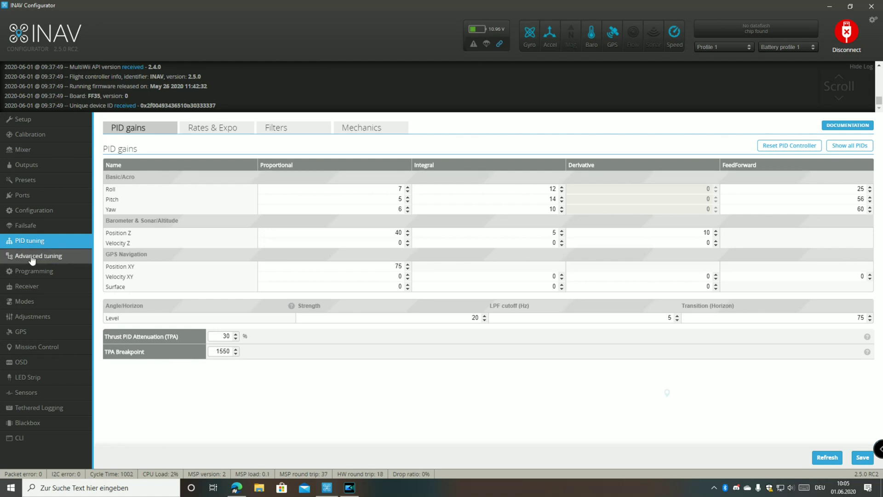
pyautogui.click(26, 304)
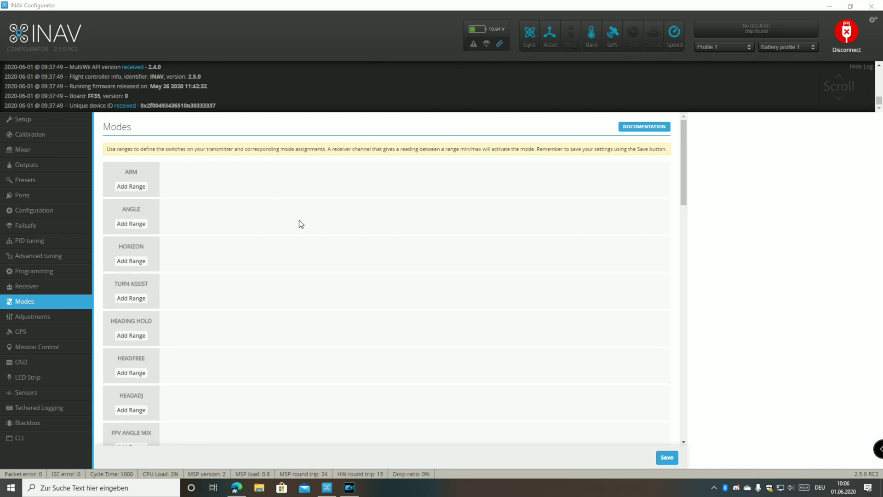
pyautogui.scroll(-8, 298, 267)
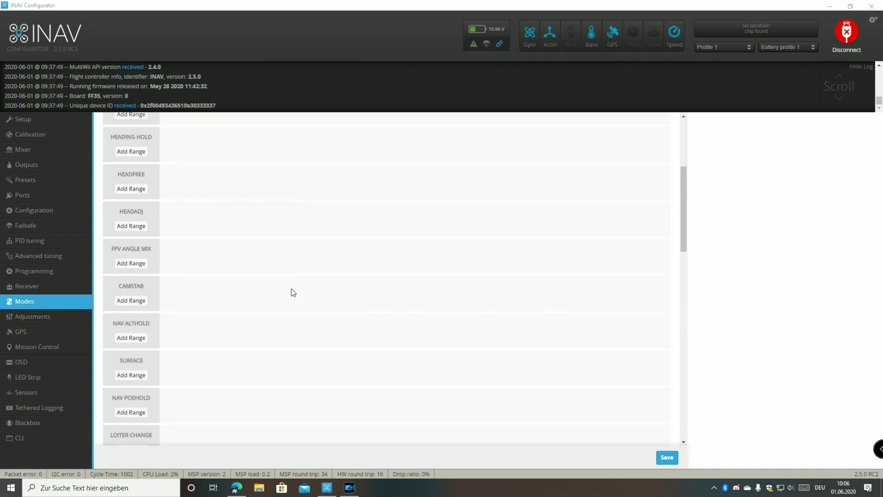
pyautogui.scroll(-3, 292, 289)
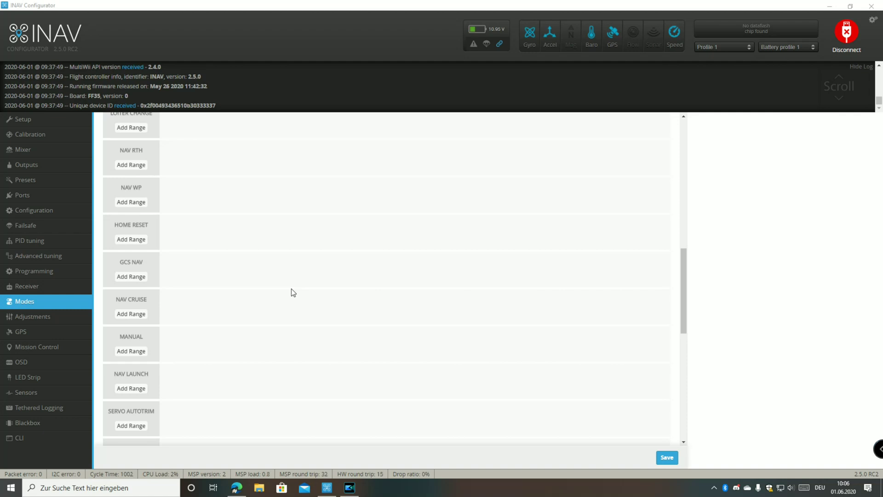
pyautogui.scroll(-1, 292, 289)
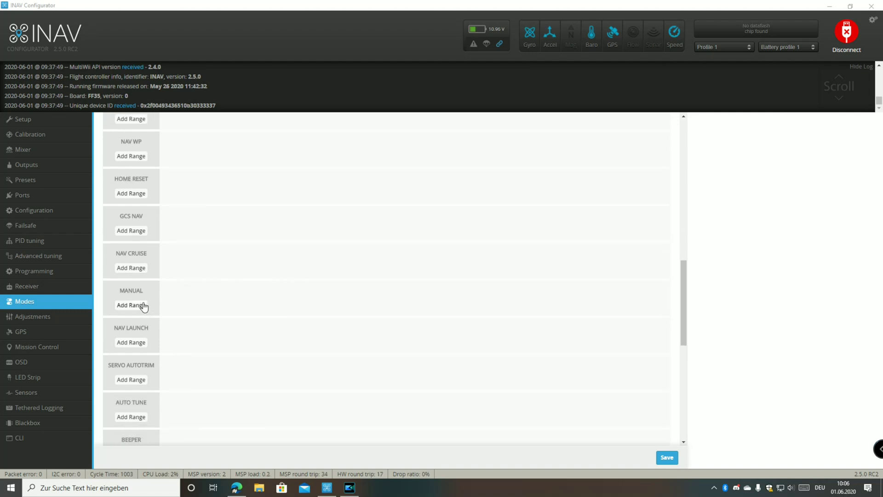
pyautogui.click(144, 306)
pyautogui.moveTo(429, 292); pyautogui.dragTo(514, 292)
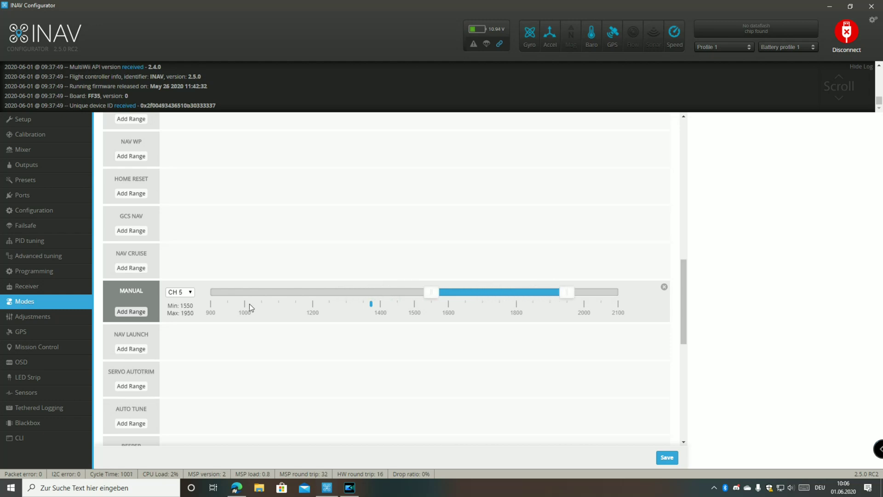
pyautogui.click(191, 294)
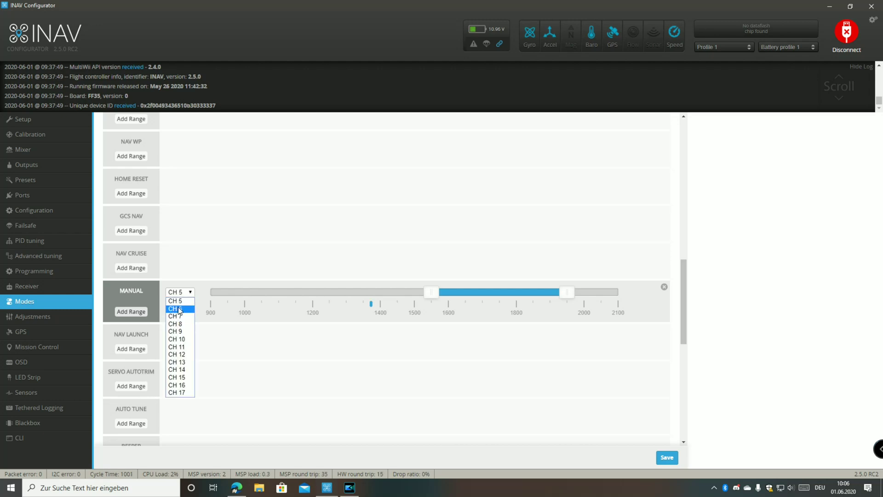
pyautogui.click(204, 260)
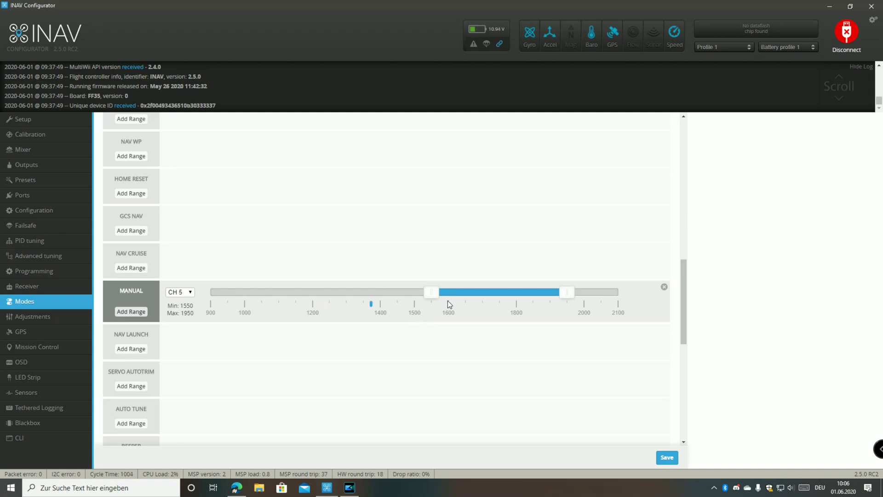
# - Set the MANUAL mode range on CH 5 to 1200–1300 and save the modes
pyautogui.moveTo(458, 294); pyautogui.dragTo(382, 293)
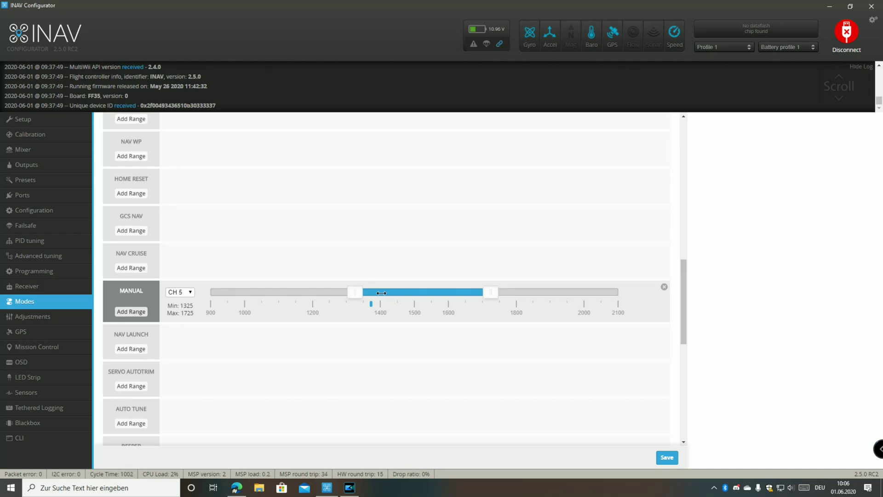
pyautogui.moveTo(485, 296); pyautogui.dragTo(437, 297)
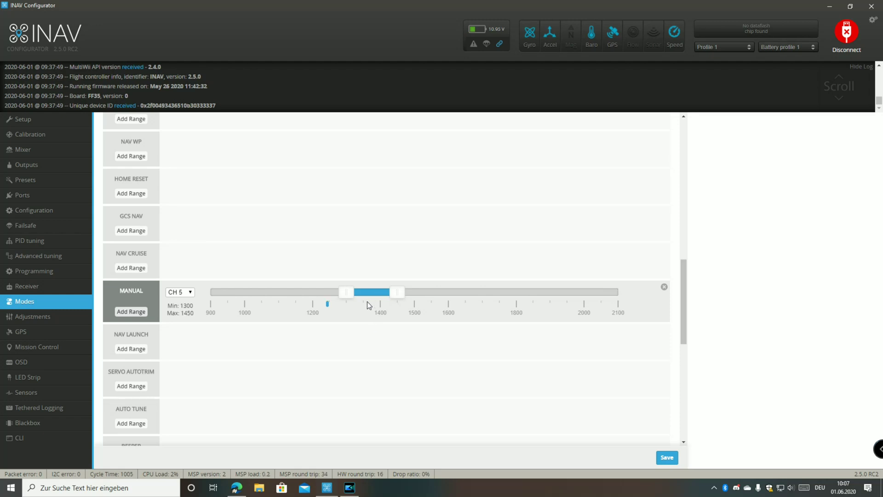
pyautogui.moveTo(369, 289); pyautogui.dragTo(315, 298)
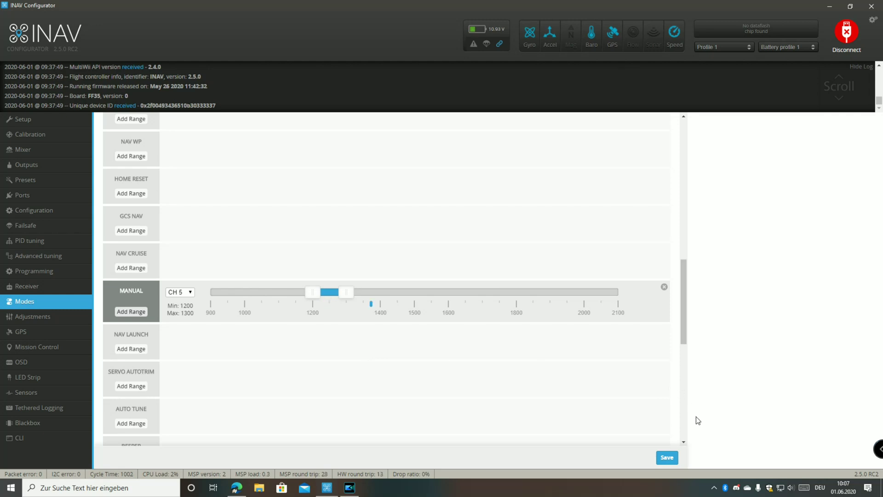
pyautogui.click(667, 458)
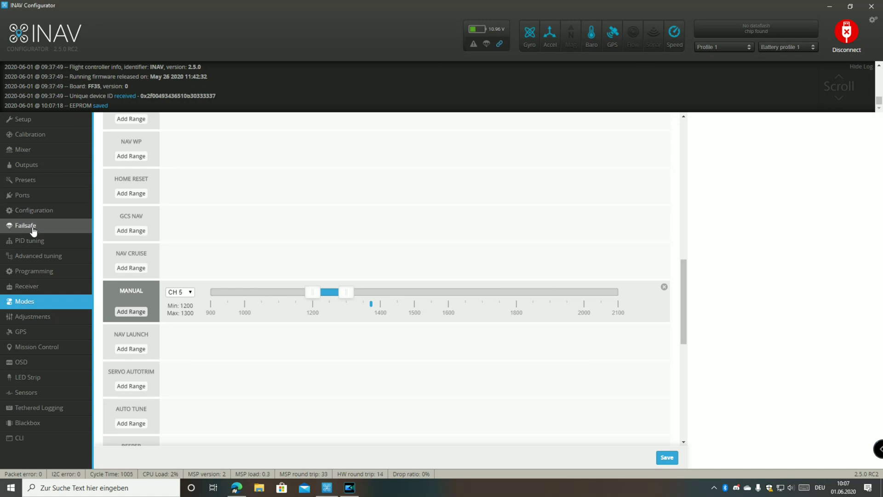
# - Set the Roll FeedForward gain to 50 and save the PID settings
pyautogui.click(36, 286)
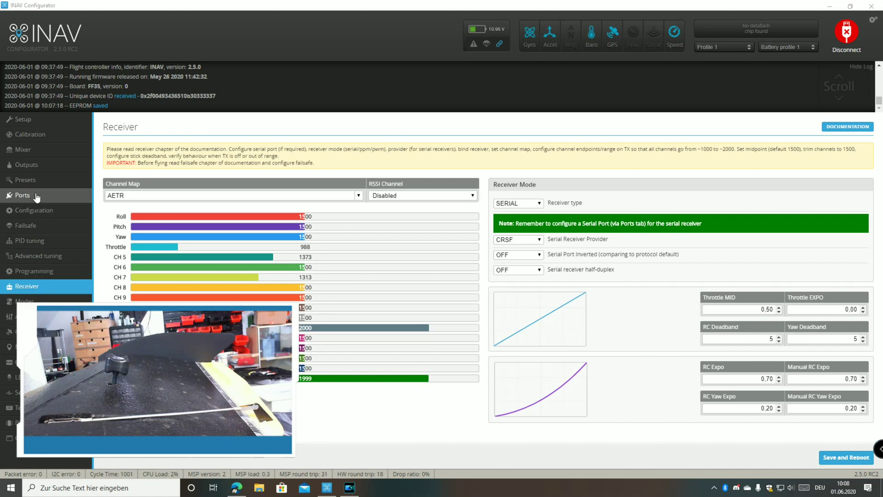
pyautogui.click(29, 241)
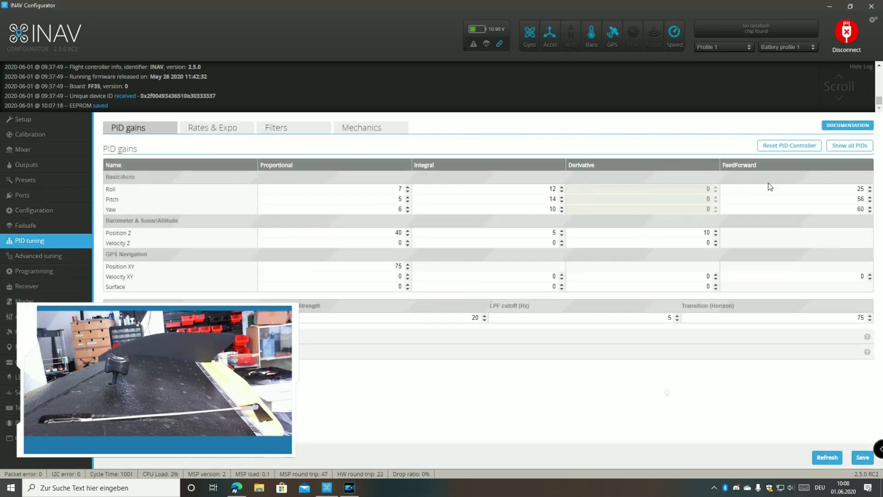
pyautogui.doubleClick(845, 189)
pyautogui.write('50')
pyautogui.click(863, 457)
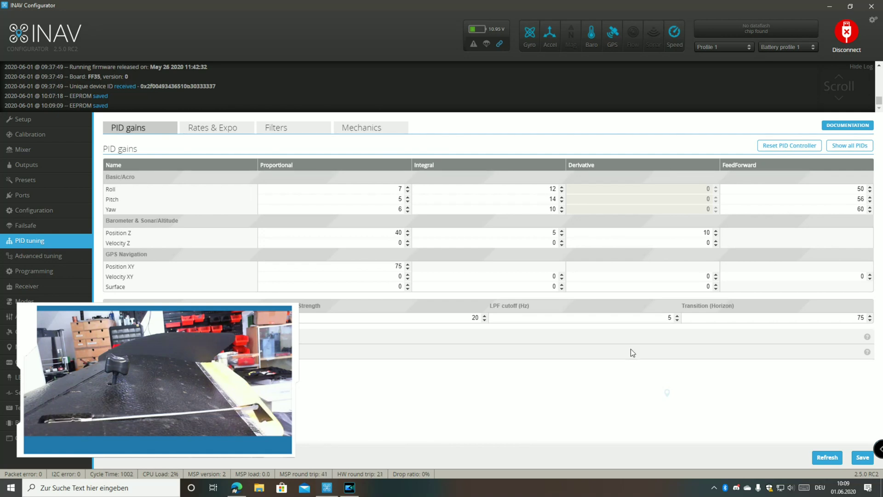
# - Set the Roll FeedForward gain to 10 and save the PID settings
pyautogui.doubleClick(859, 189)
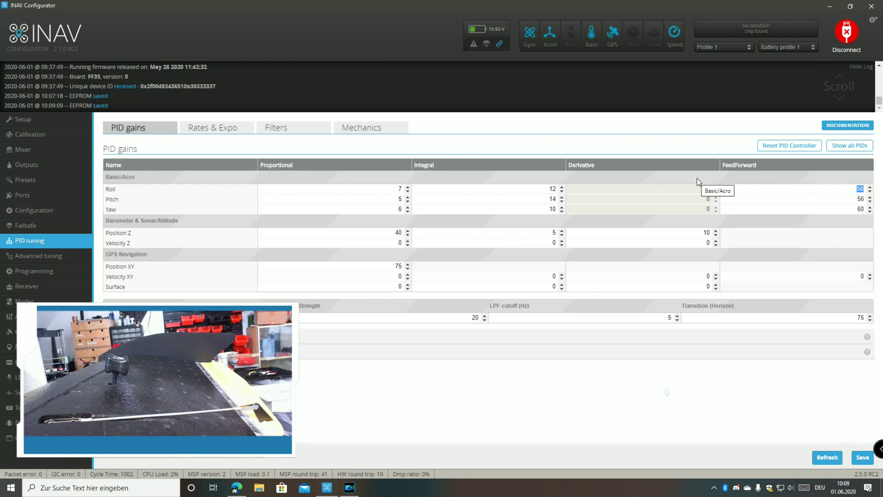
pyautogui.write('10')
pyautogui.click(861, 457)
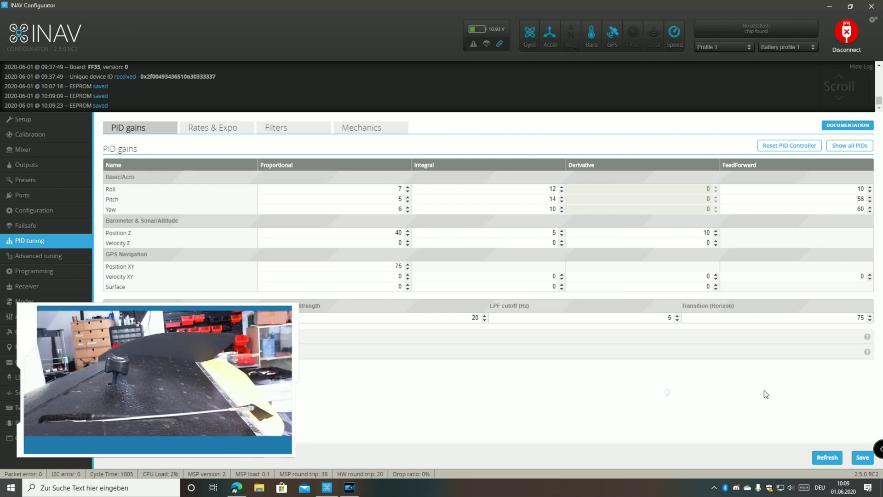
# - Set the Roll FeedForward gain to 25 and save the PID settings
pyautogui.doubleClick(859, 189)
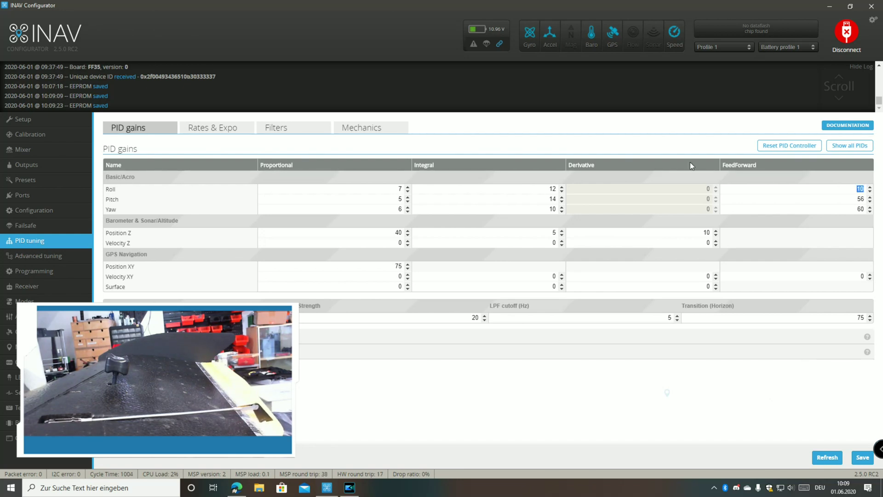
pyautogui.write('25')
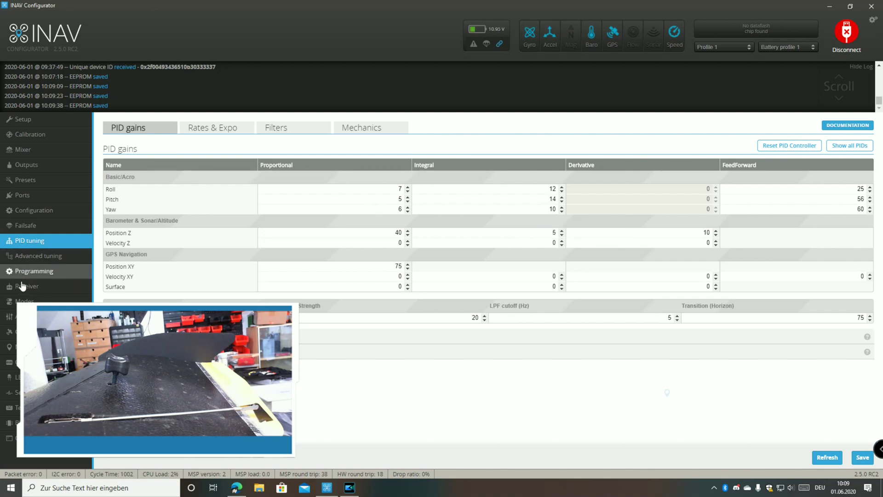
# - Add an activation range of 1450–1550 on CH 5 for the ANGLE flight mode
pyautogui.click(37, 300)
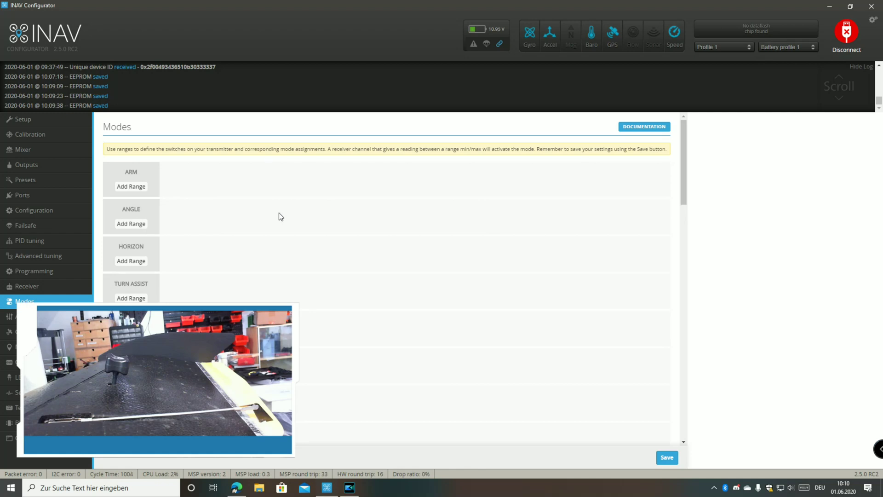
pyautogui.click(137, 224)
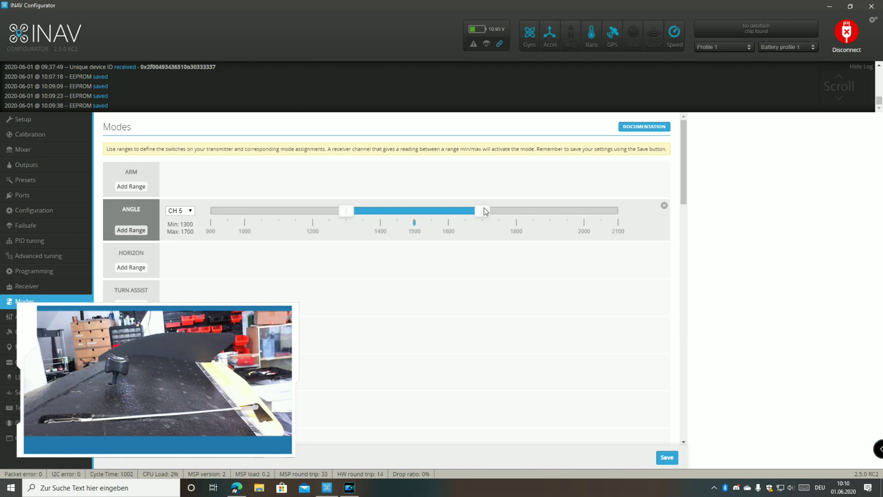
pyautogui.moveTo(484, 211); pyautogui.dragTo(440, 213)
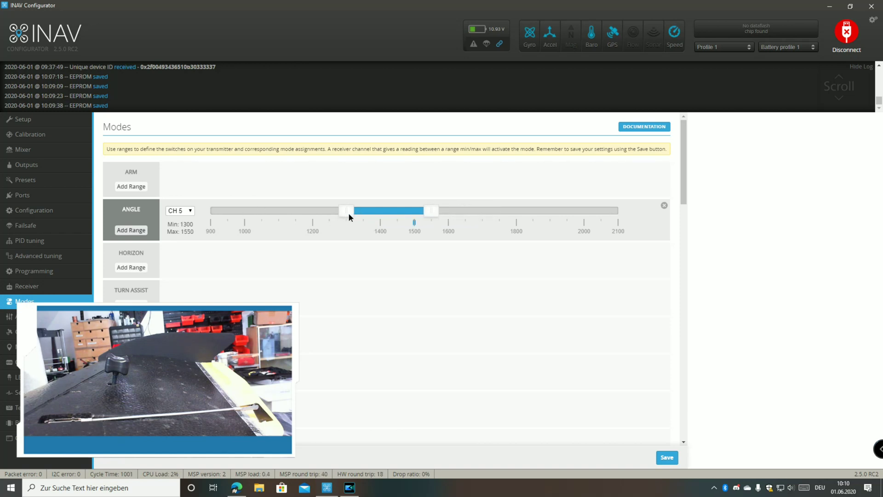
pyautogui.moveTo(349, 213); pyautogui.dragTo(393, 212)
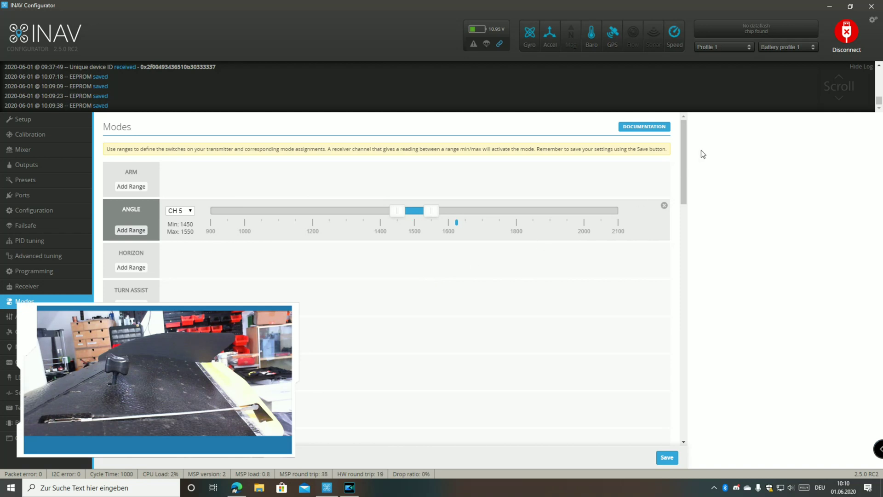
# - Add an activation range of 1575–1675 on CH 5 for the NAV CRUISE mode
pyautogui.scroll(-1, 683, 144)
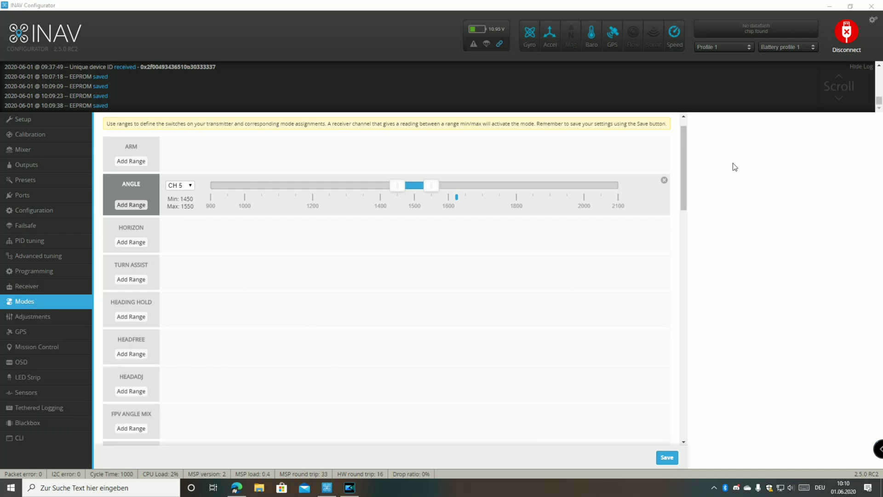
pyautogui.moveTo(686, 172); pyautogui.dragTo(681, 257)
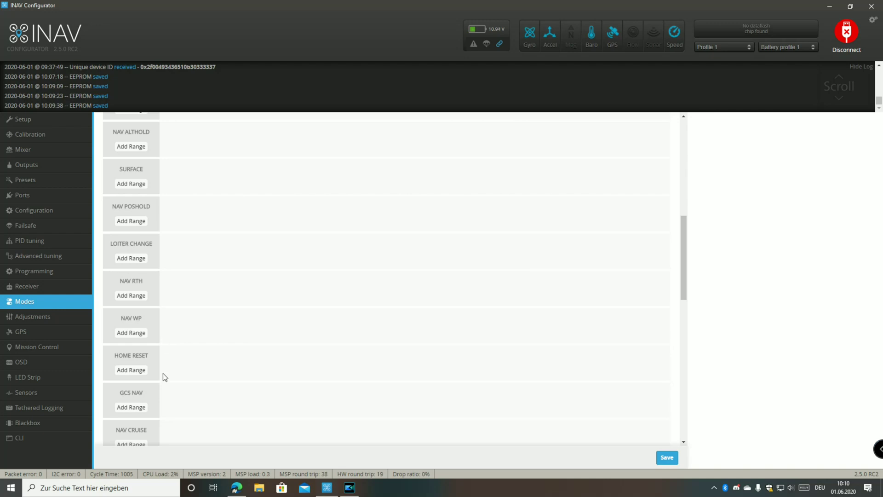
pyautogui.scroll(-2, 161, 403)
pyautogui.click(132, 354)
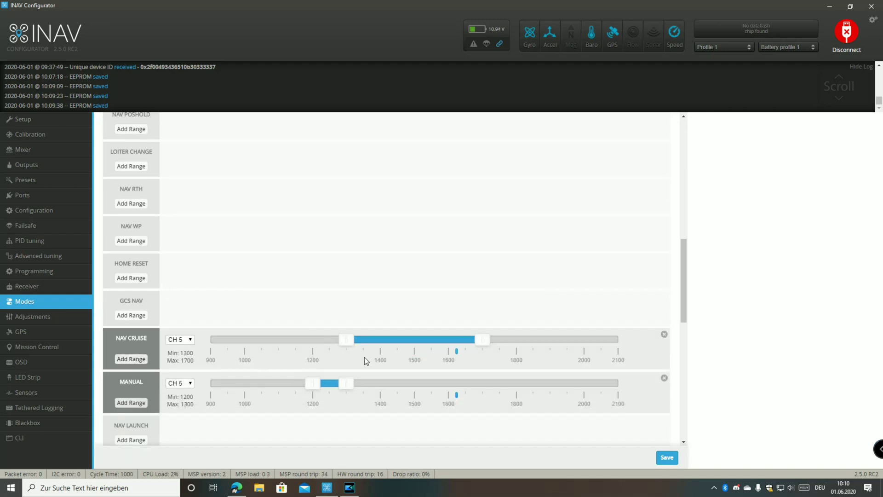
pyautogui.moveTo(347, 339); pyautogui.dragTo(437, 340)
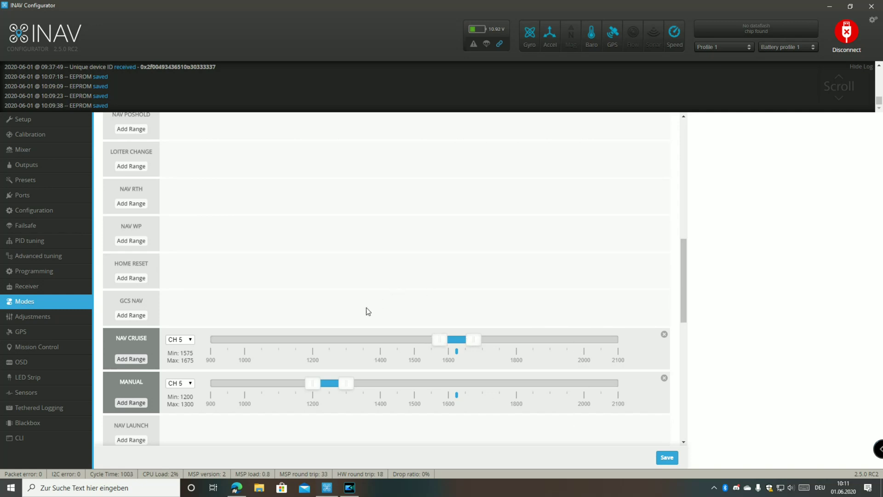
# - Add an activation range of 1575–1675 on CH 5 for the NAV ALTHOLD mode
pyautogui.scroll(1, 261, 250)
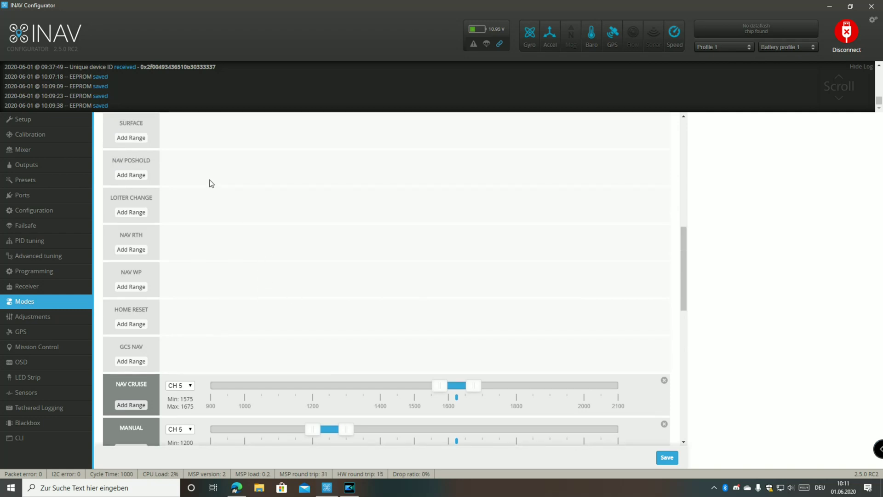
pyautogui.scroll(1, 188, 190)
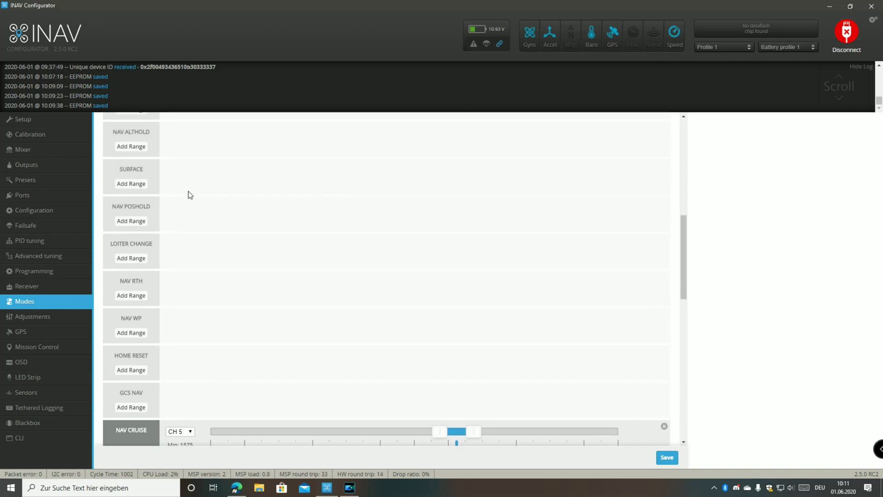
pyautogui.click(129, 147)
pyautogui.moveTo(366, 138); pyautogui.dragTo(475, 141)
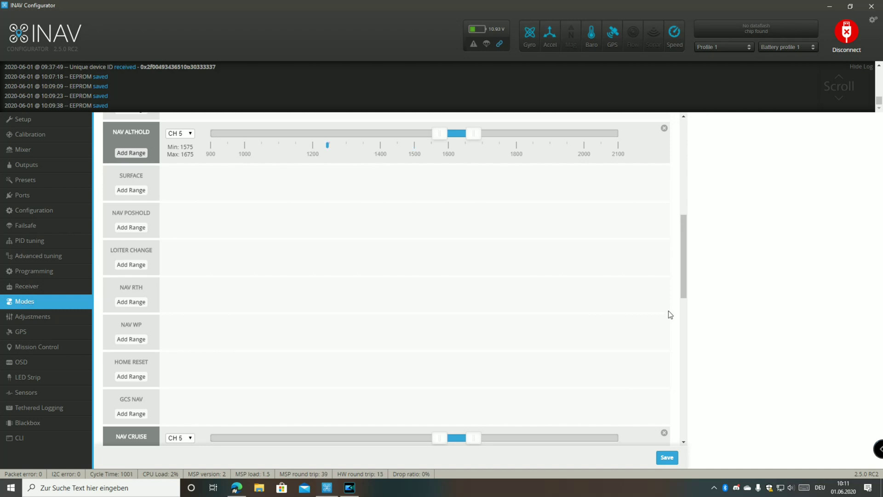
# - Add an activation range of 1700–1800 on CH 5 for the NAV WP mode
pyautogui.moveTo(686, 263); pyautogui.dragTo(683, 324)
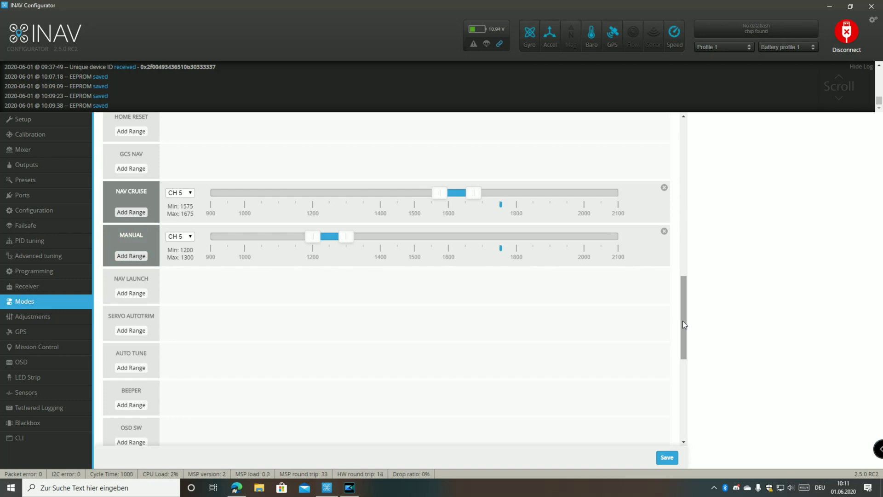
pyautogui.moveTo(683, 309); pyautogui.dragTo(688, 259)
pyautogui.click(138, 287)
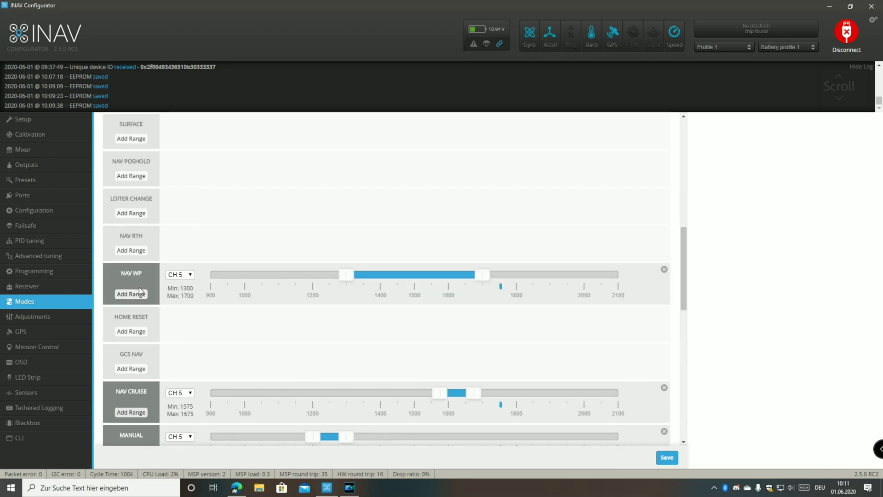
pyautogui.moveTo(454, 275); pyautogui.dragTo(488, 272)
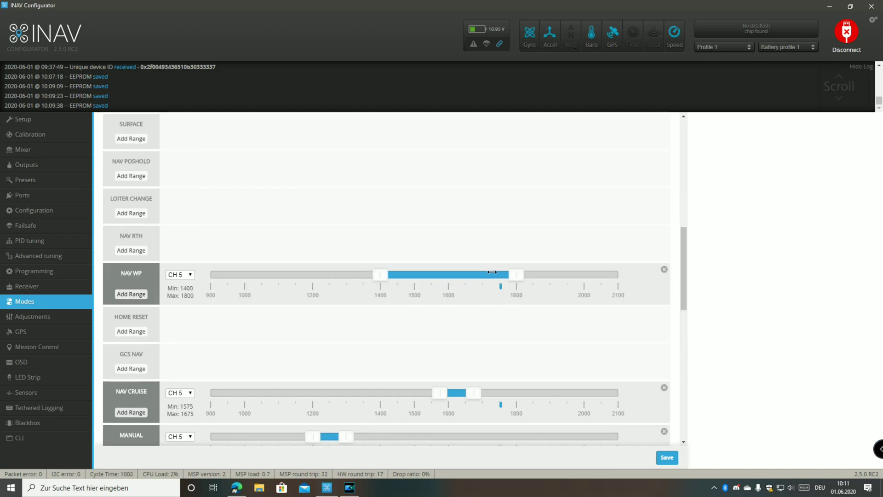
pyautogui.moveTo(380, 275); pyautogui.dragTo(488, 279)
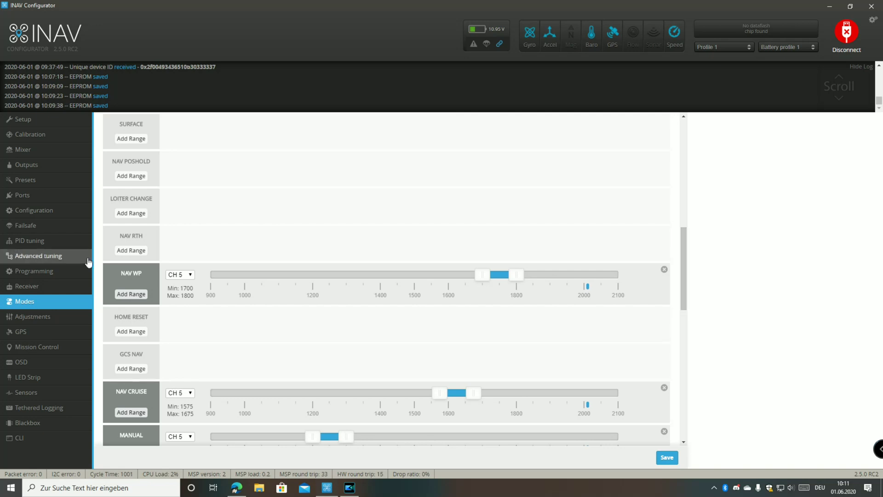
# - Add CH 5 activation ranges of 1950–2075 for NAV RTH and 1825–1950 for NAV POSHOLD, and save the modes
pyautogui.click(129, 250)
pyautogui.moveTo(446, 235); pyautogui.dragTo(567, 244)
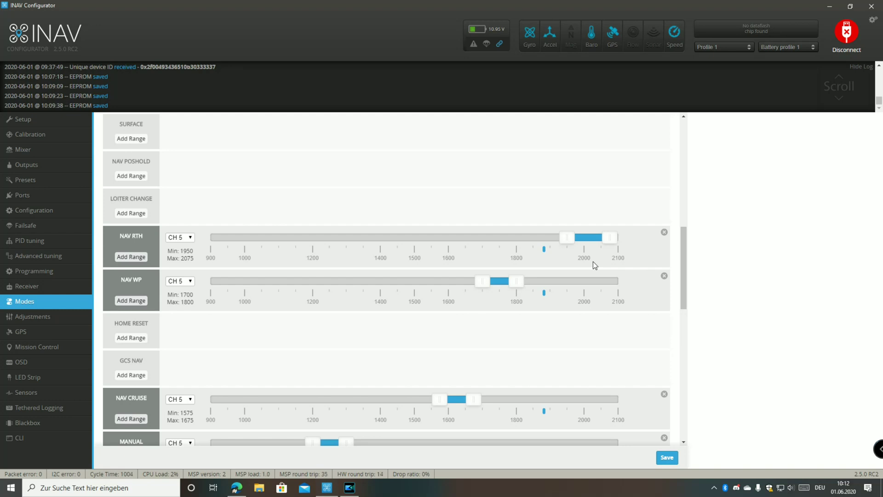
pyautogui.click(131, 176)
pyautogui.moveTo(447, 163); pyautogui.dragTo(504, 162)
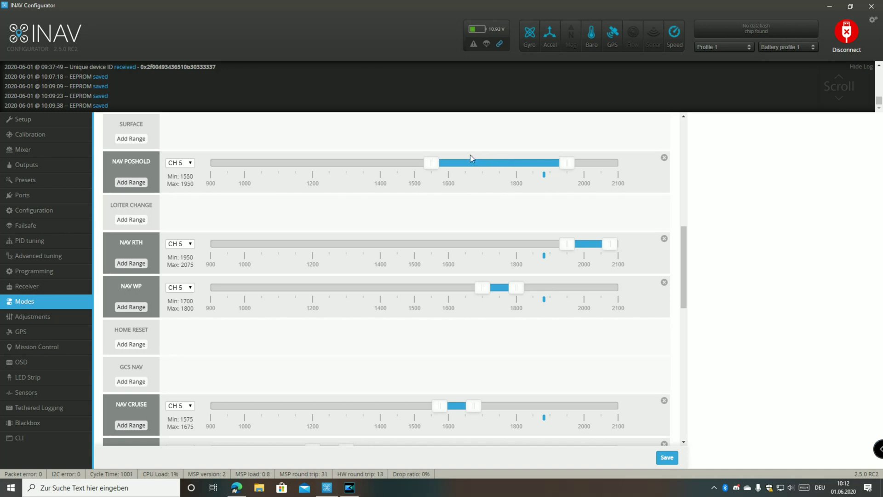
pyautogui.moveTo(434, 162); pyautogui.dragTo(525, 161)
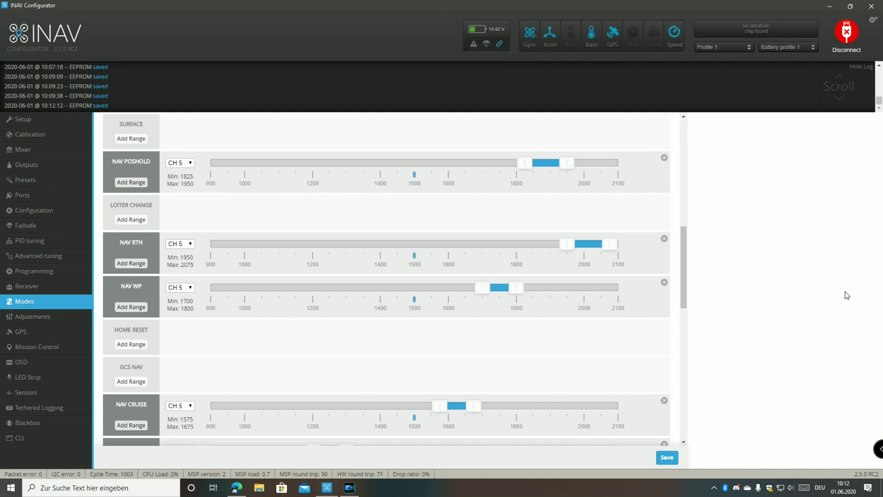
# - Review the CH 5 ranges assigned to the flight modes and look through the modes that are still unassigned
pyautogui.scroll(6, 674, 203)
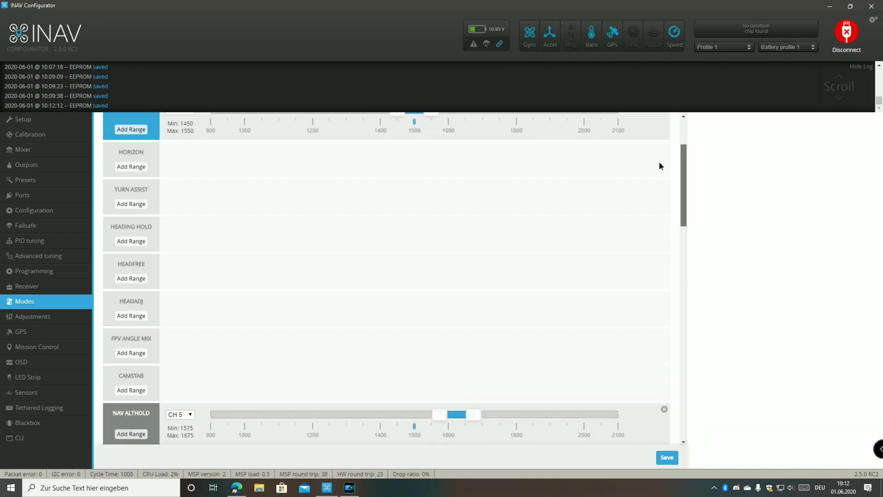
pyautogui.scroll(-10, 656, 230)
pyautogui.scroll(-4, 653, 314)
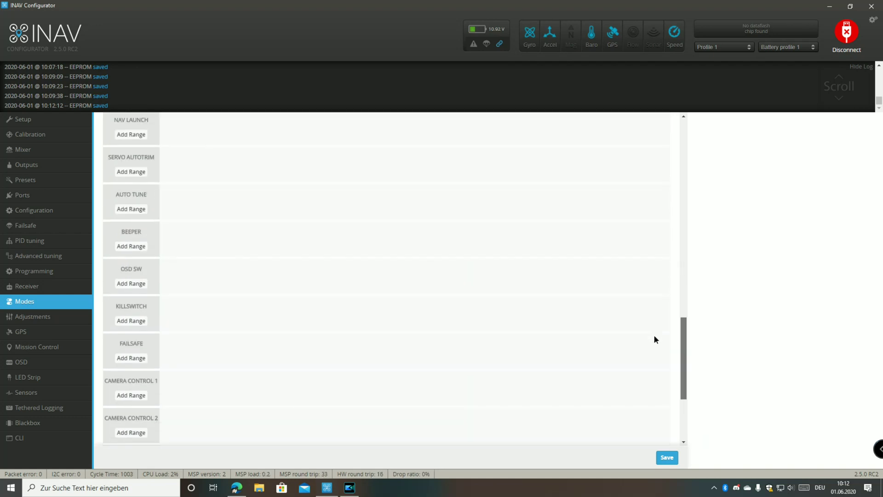
pyautogui.scroll(3, 658, 301)
pyautogui.scroll(-3, 658, 308)
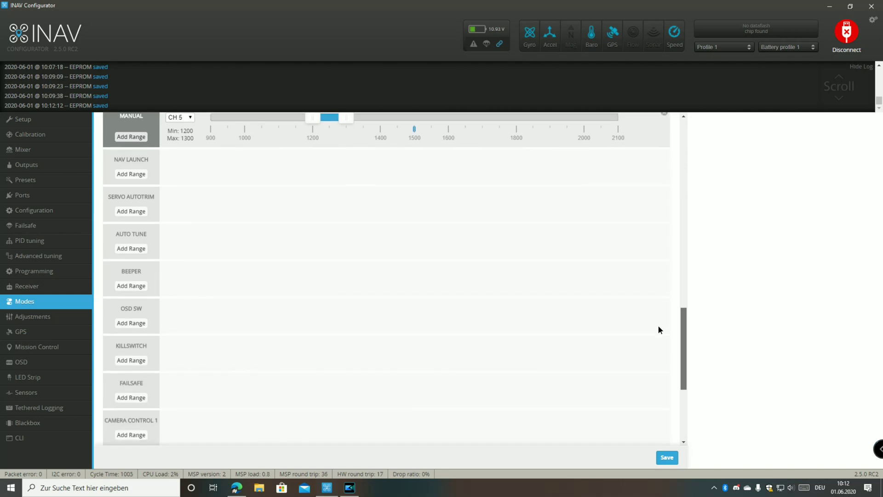
pyautogui.scroll(-3, 659, 328)
pyautogui.scroll(9, 672, 299)
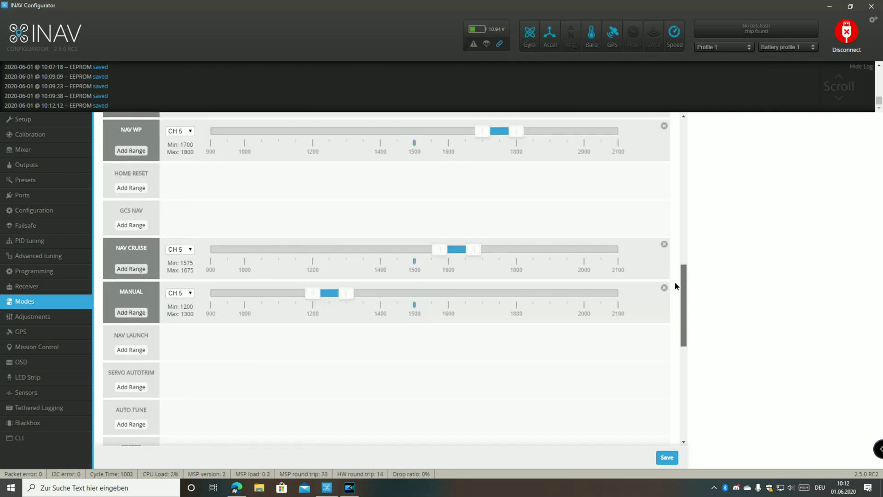
pyautogui.scroll(-4, 675, 294)
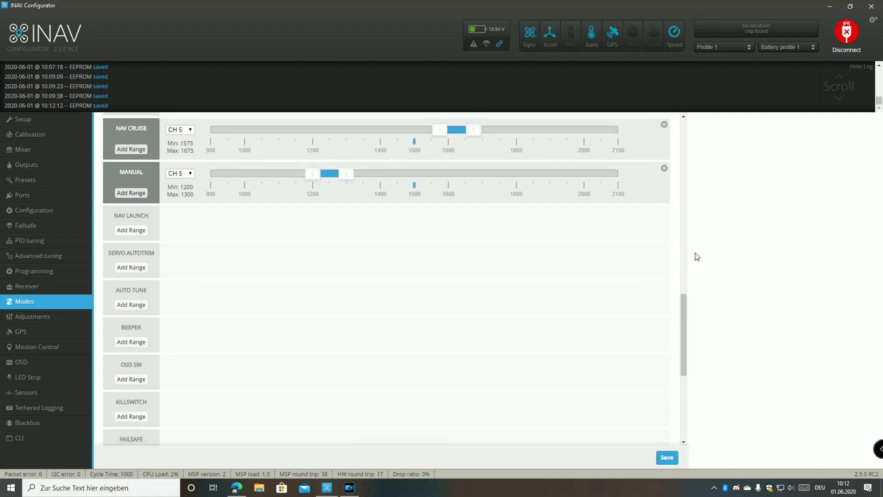
# - Add activation ranges for OSD ALT 1, OSD ALT 2 and OSD ALT 3, and assign OSD ALT 1 to CH 7
pyautogui.moveTo(684, 318); pyautogui.dragTo(684, 420)
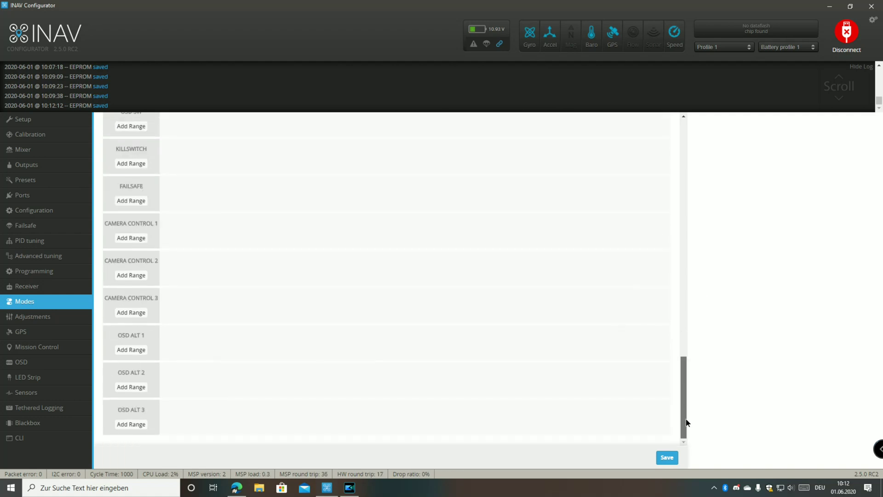
pyautogui.click(130, 350)
pyautogui.click(132, 394)
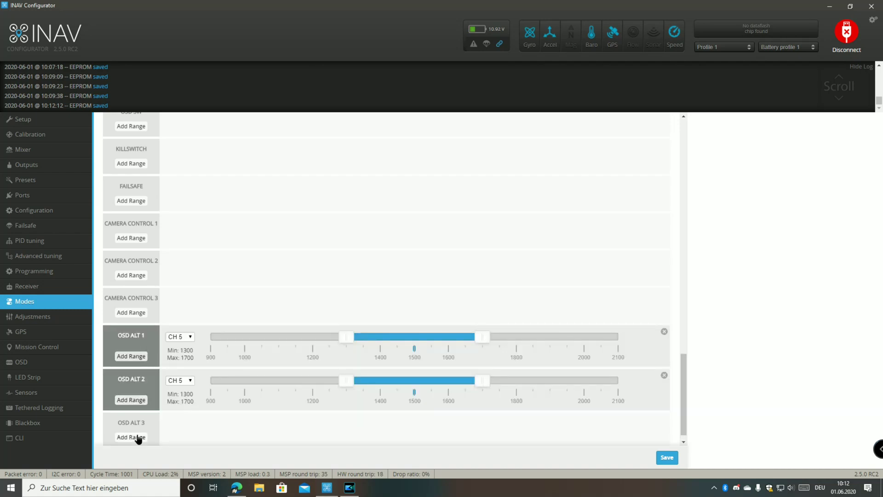
pyautogui.click(132, 437)
pyautogui.click(187, 339)
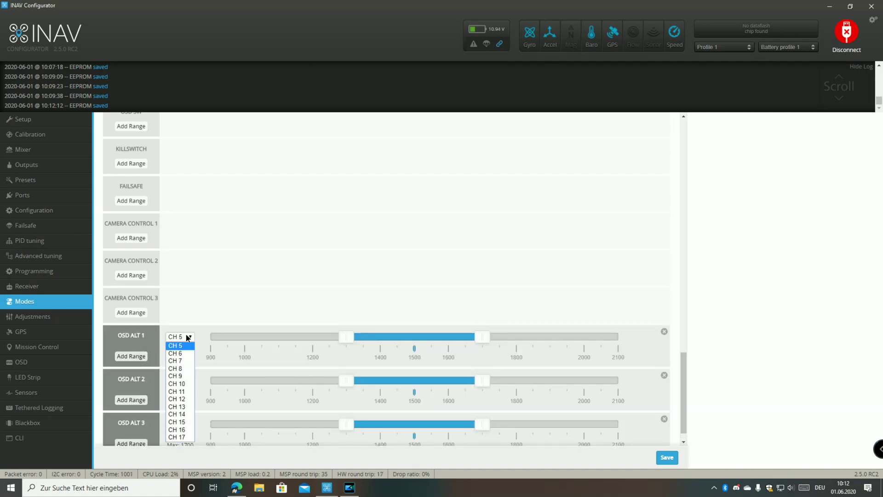
pyautogui.click(177, 361)
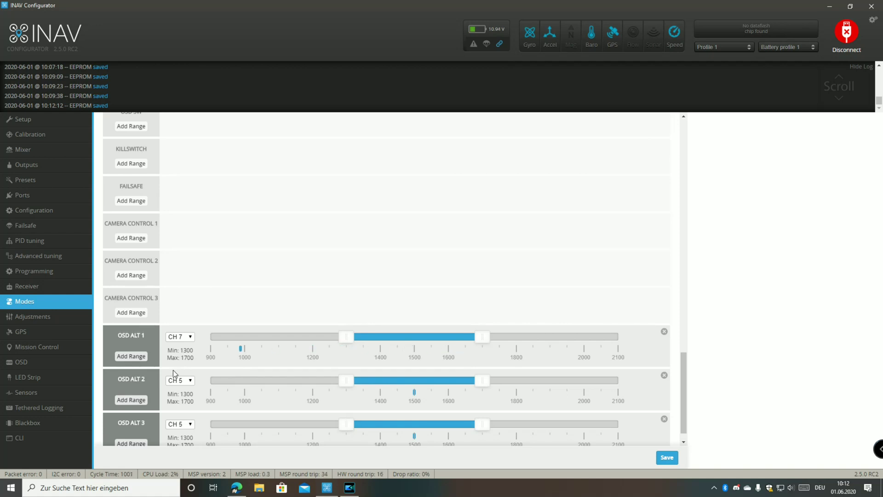
# - Set the activation ranges to 1100–1400 for OSD ALT 1, 1400–1700 for OSD ALT 2 and 1700–2025 for OSD ALT 3
pyautogui.scroll(-1, 193, 322)
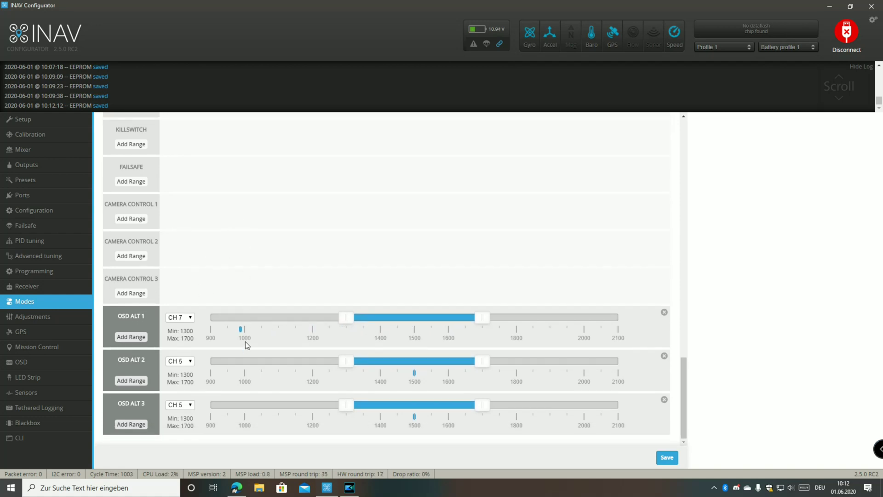
pyautogui.moveTo(401, 319); pyautogui.dragTo(368, 319)
pyautogui.moveTo(449, 318); pyautogui.dragTo(378, 320)
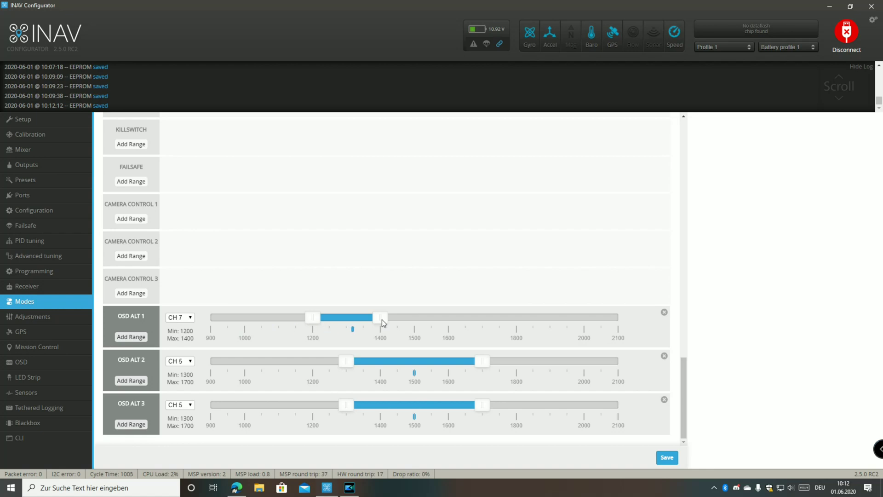
pyautogui.moveTo(395, 362); pyautogui.dragTo(429, 363)
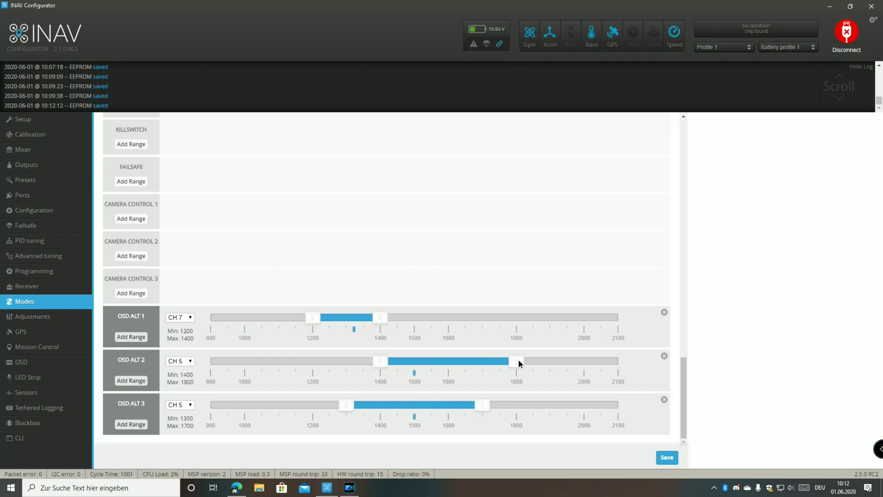
pyautogui.moveTo(518, 360); pyautogui.dragTo(454, 363)
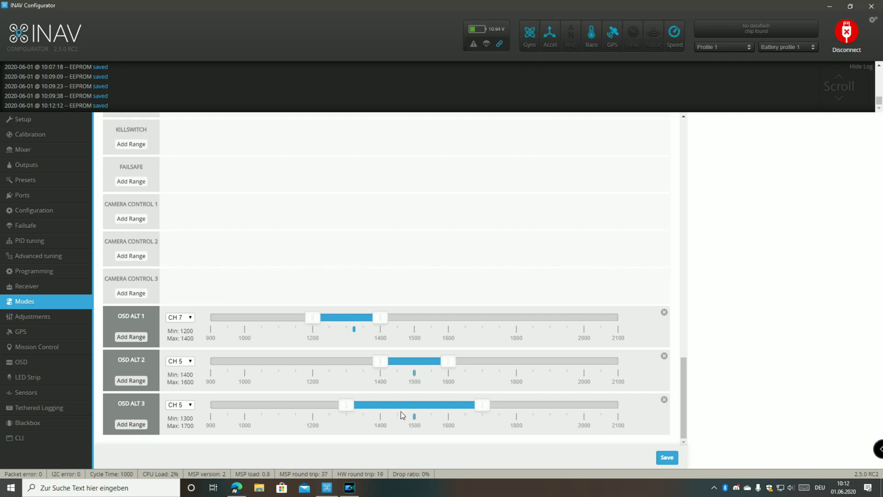
pyautogui.moveTo(408, 403); pyautogui.dragTo(510, 400)
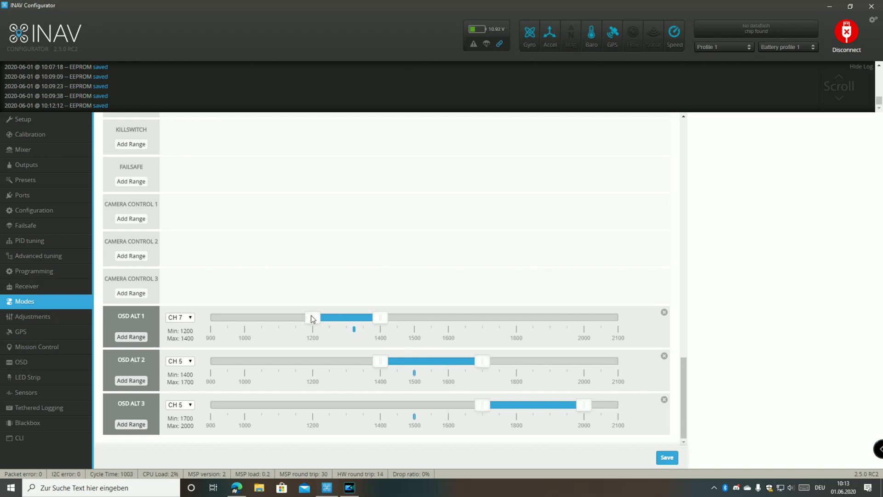
pyautogui.moveTo(311, 317); pyautogui.dragTo(282, 321)
pyautogui.moveTo(583, 405); pyautogui.dragTo(592, 407)
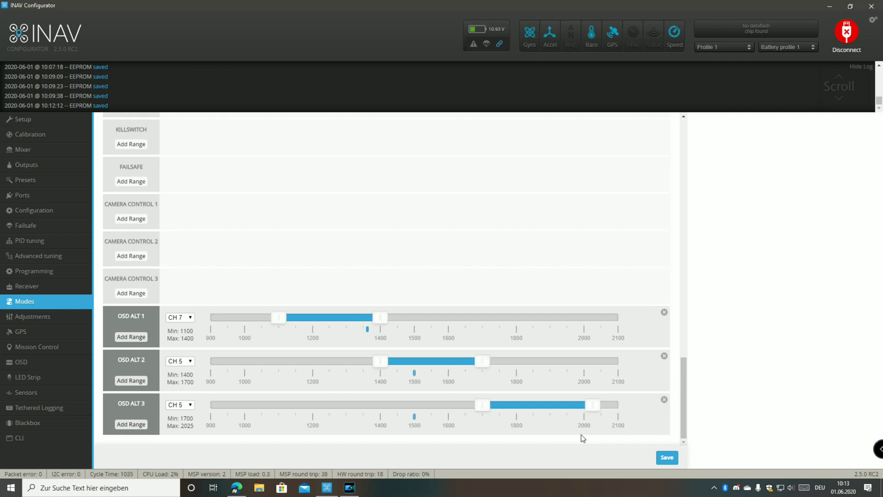
# - Assign the OSD ALT 2 and OSD ALT 3 ranges to CH 7
pyautogui.click(181, 361)
pyautogui.click(179, 392)
pyautogui.click(180, 405)
pyautogui.click(187, 321)
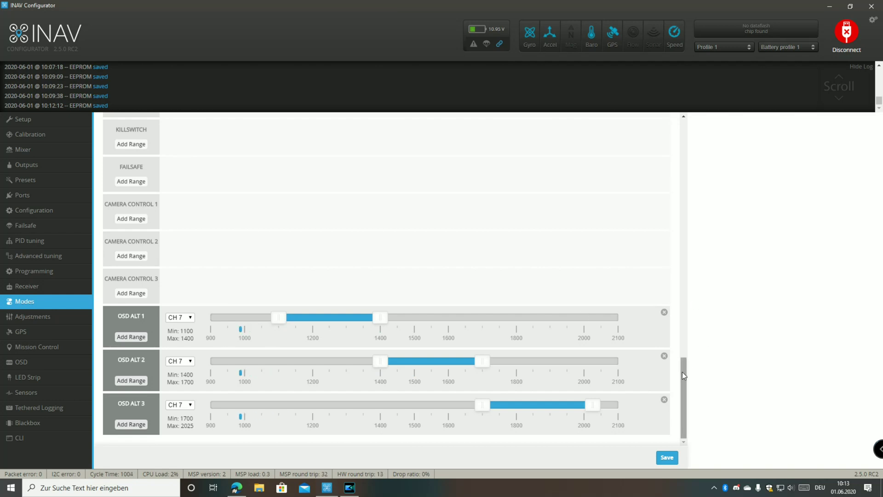
# - Add an activation range of 1300–1700 on CH 10 for SERVO AUTOTRIM and save the modes
pyautogui.moveTo(682, 372); pyautogui.dragTo(690, 297)
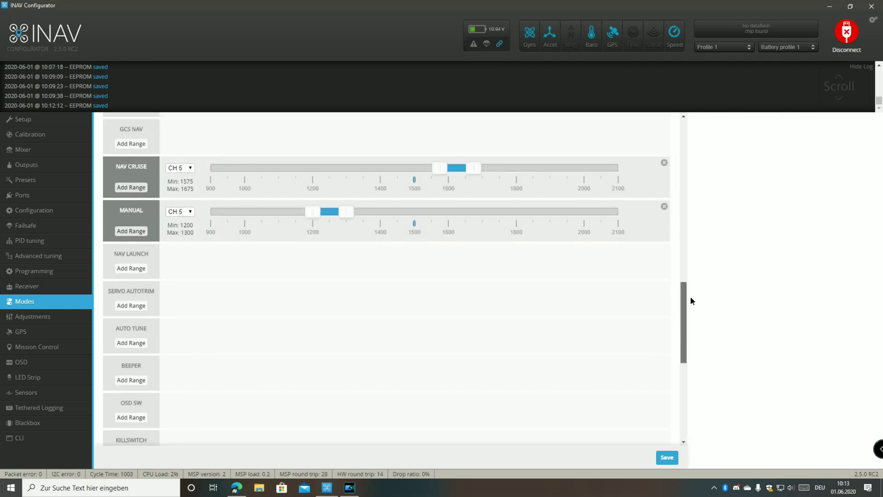
pyautogui.click(130, 306)
pyautogui.click(188, 293)
pyautogui.click(175, 309)
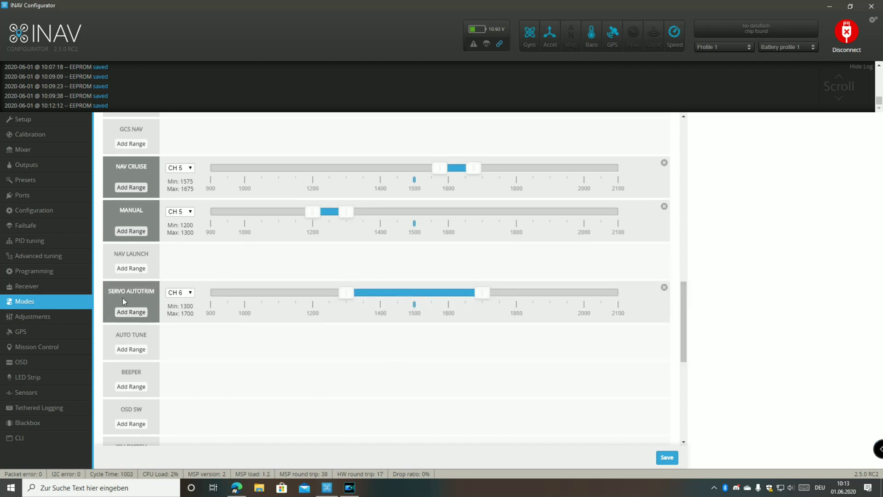
pyautogui.click(171, 295)
pyautogui.click(186, 325)
pyautogui.click(173, 292)
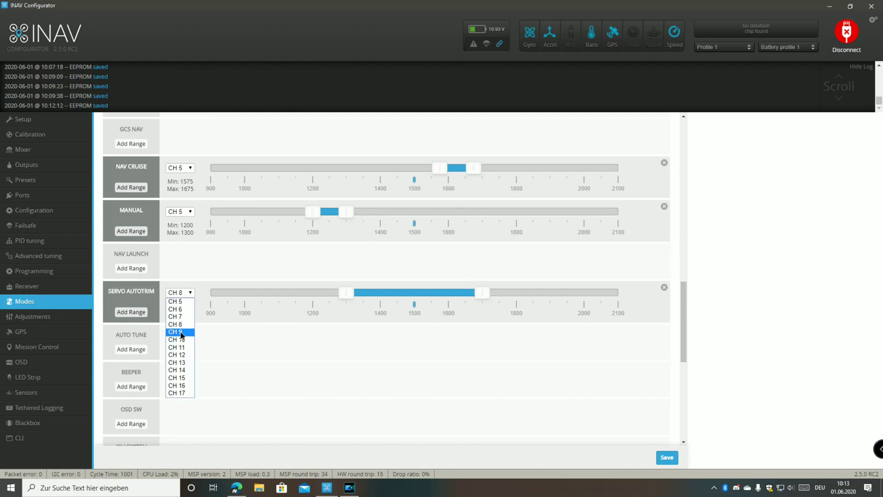
pyautogui.click(179, 332)
pyautogui.click(179, 293)
pyautogui.click(180, 339)
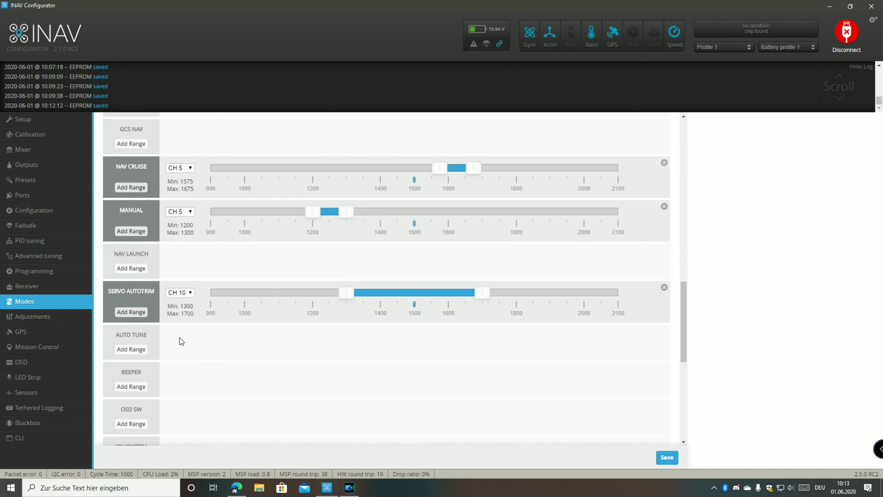
pyautogui.click(667, 458)
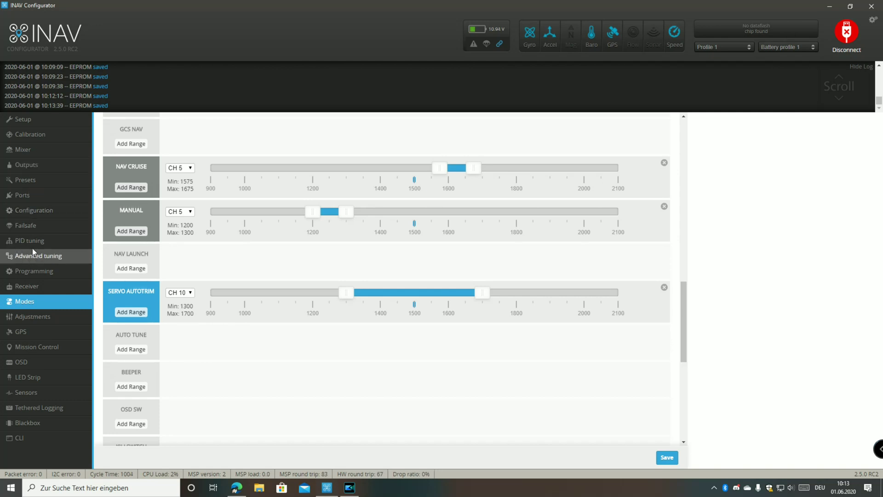
# - Check the receiver channels, and add an activation range of 1700–2100 on CH 6 for AUTO TUNE
pyautogui.click(33, 285)
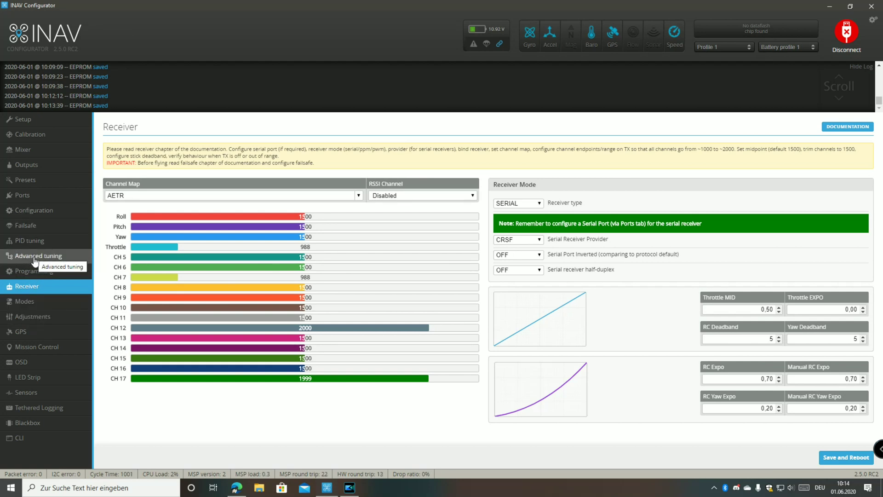
pyautogui.click(25, 301)
pyautogui.scroll(-5, 413, 322)
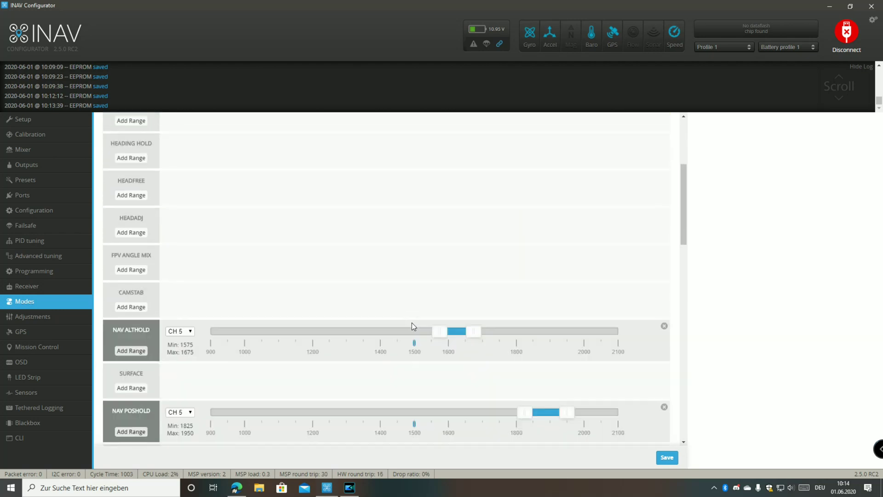
pyautogui.scroll(-7, 258, 232)
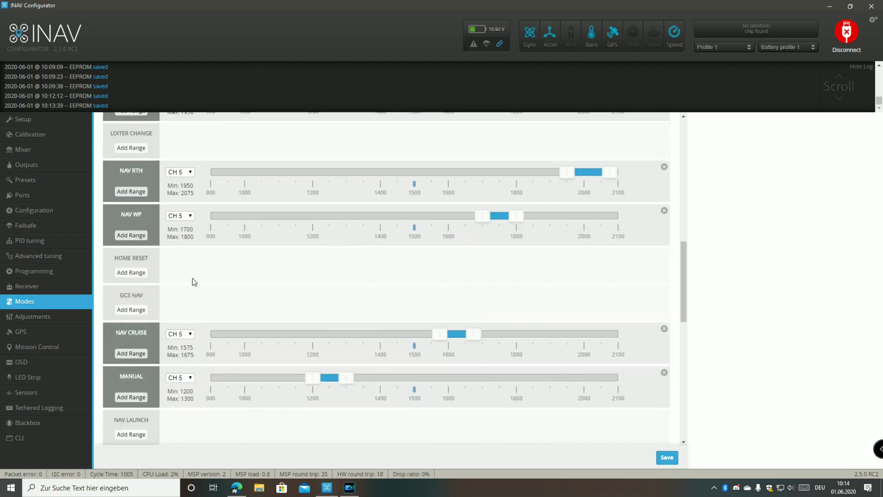
pyautogui.scroll(-3, 299, 292)
pyautogui.scroll(-2, 192, 294)
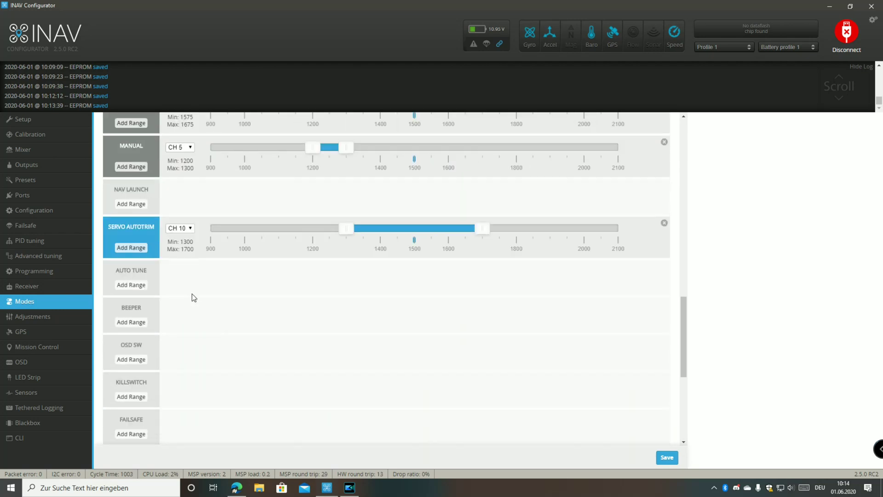
pyautogui.click(138, 290)
pyautogui.click(175, 272)
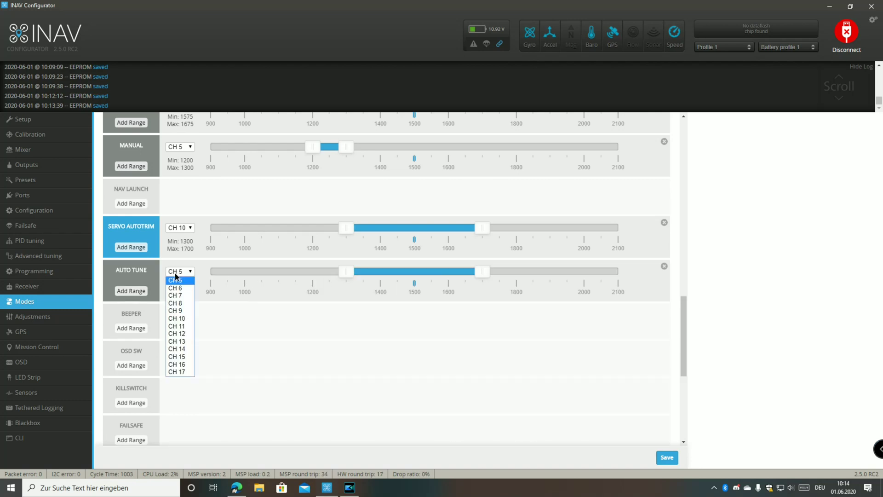
pyautogui.click(186, 287)
pyautogui.moveTo(421, 271); pyautogui.dragTo(696, 279)
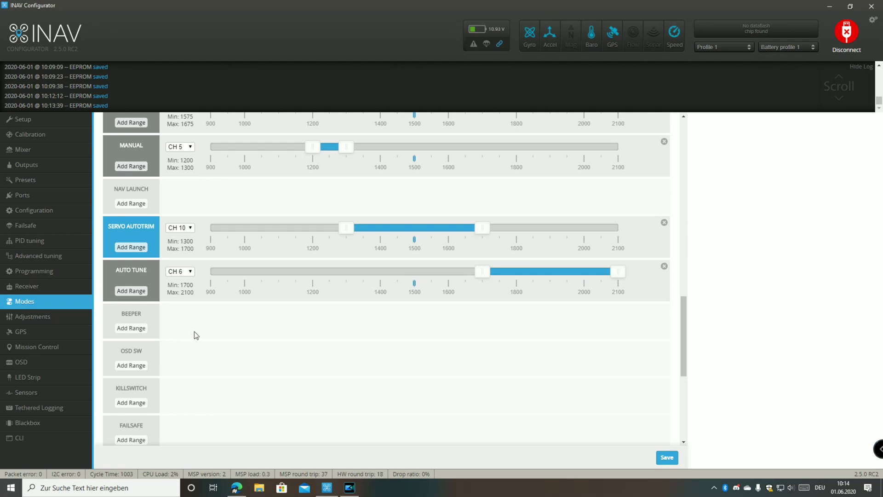
# - Reassign SERVO AUTOTRIM to CH 6 with a range of 900–1300 and save the modes
pyautogui.scroll(7, 196, 335)
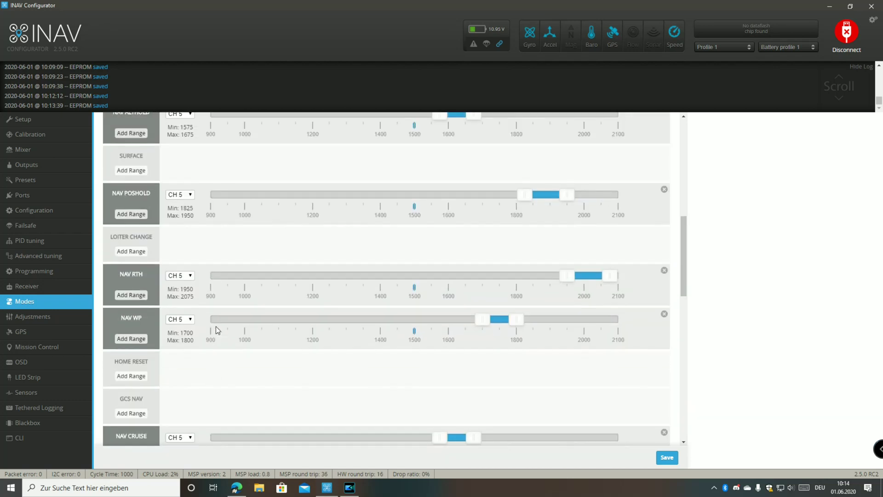
pyautogui.scroll(7, 217, 284)
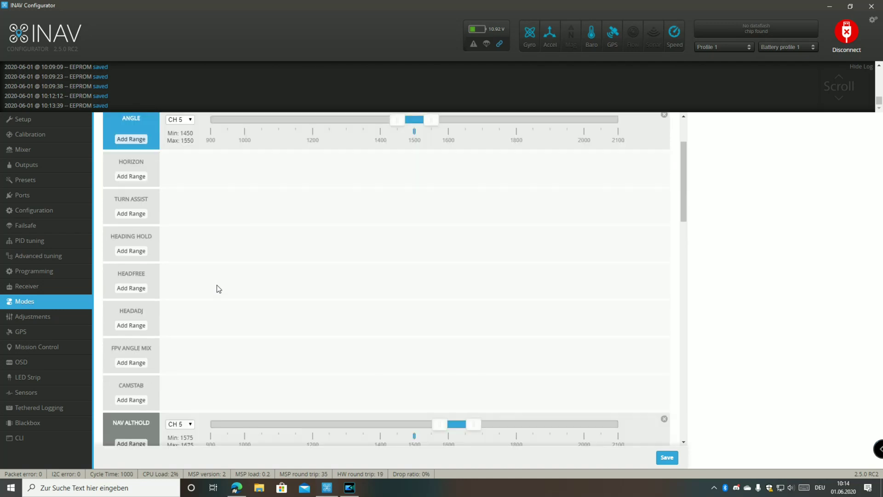
pyautogui.scroll(-14, 216, 286)
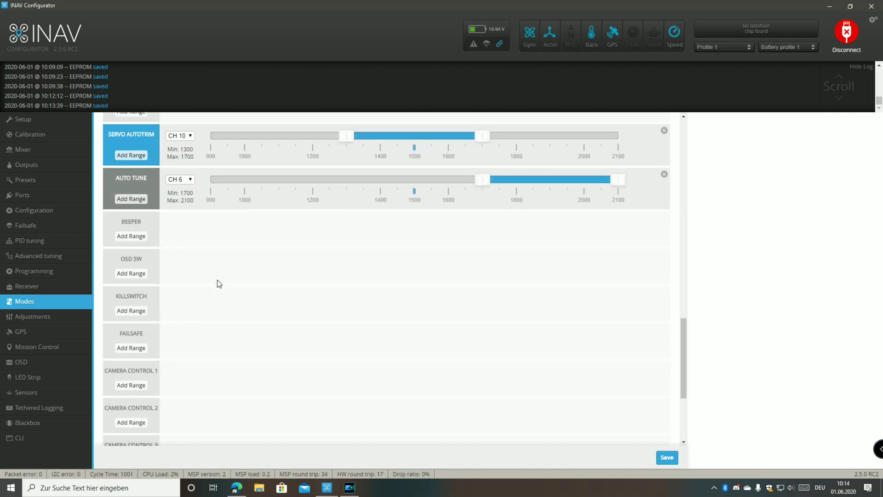
pyautogui.scroll(-5, 180, 339)
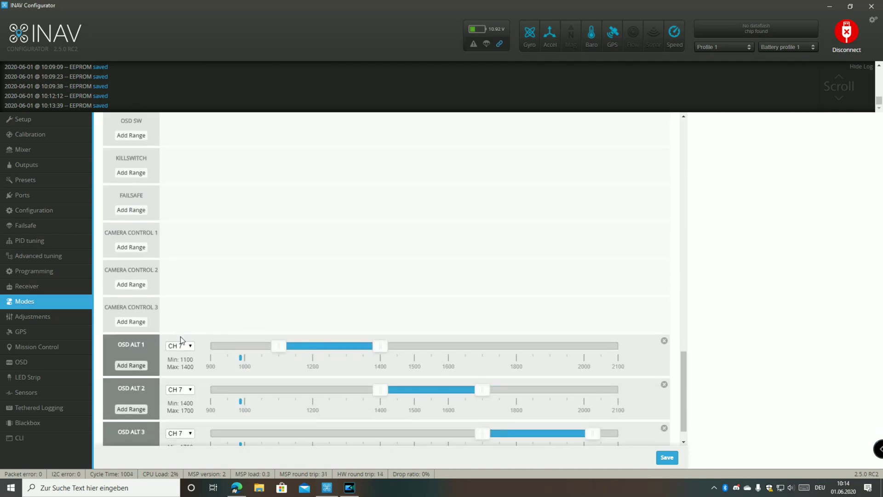
pyautogui.scroll(7, 180, 340)
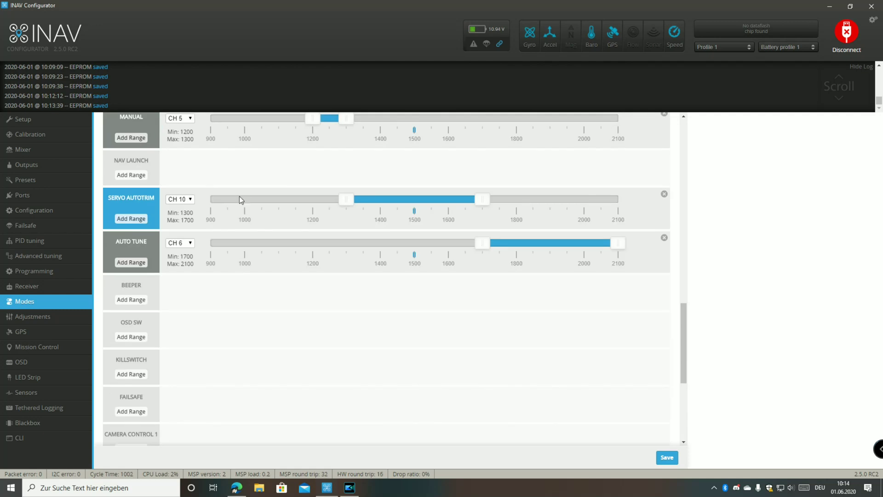
pyautogui.click(178, 199)
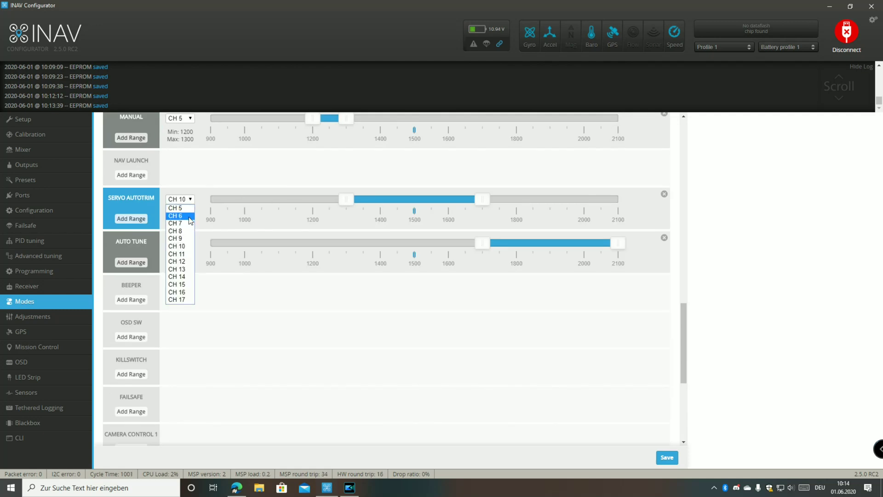
pyautogui.click(190, 216)
pyautogui.moveTo(414, 203); pyautogui.dragTo(278, 203)
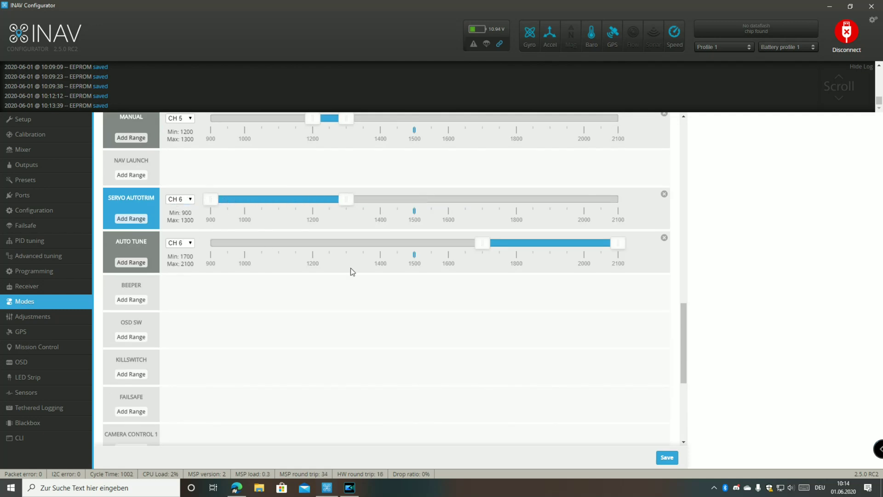
pyautogui.click(666, 458)
pyautogui.moveTo(685, 341); pyautogui.dragTo(689, 136)
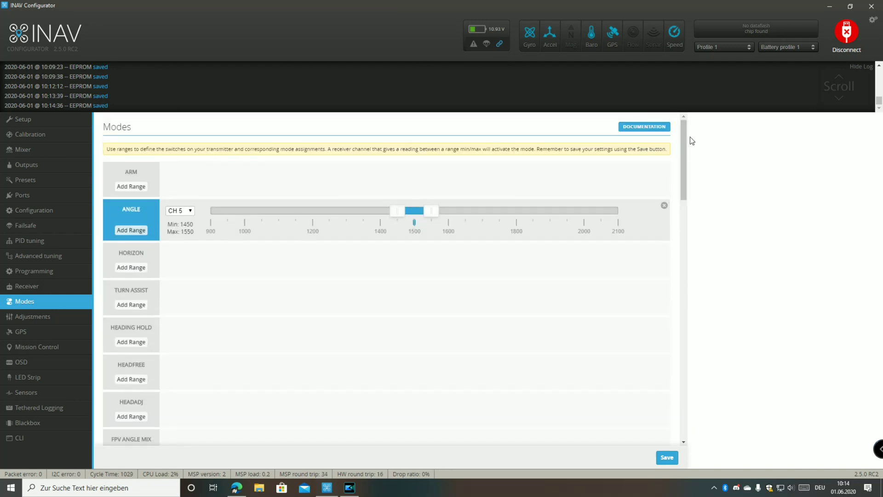
pyautogui.click(132, 187)
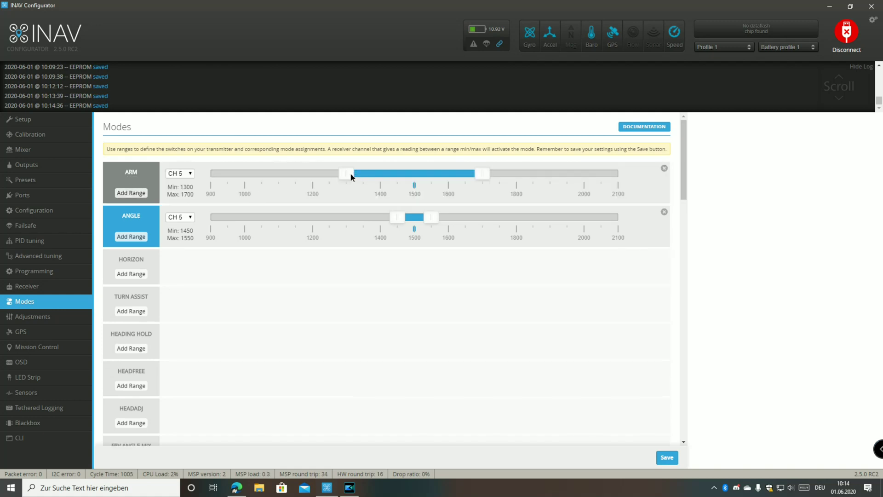
pyautogui.moveTo(350, 175); pyautogui.dragTo(285, 177)
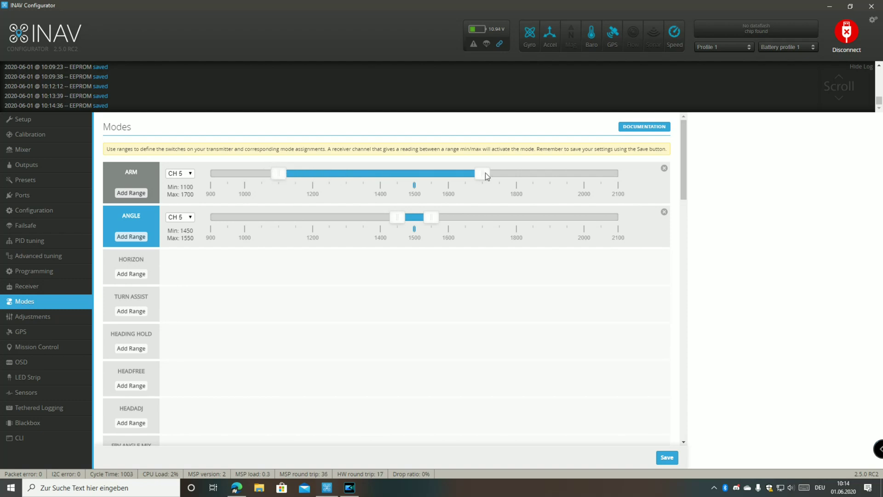
pyautogui.moveTo(483, 173); pyautogui.dragTo(674, 178)
pyautogui.click(189, 175)
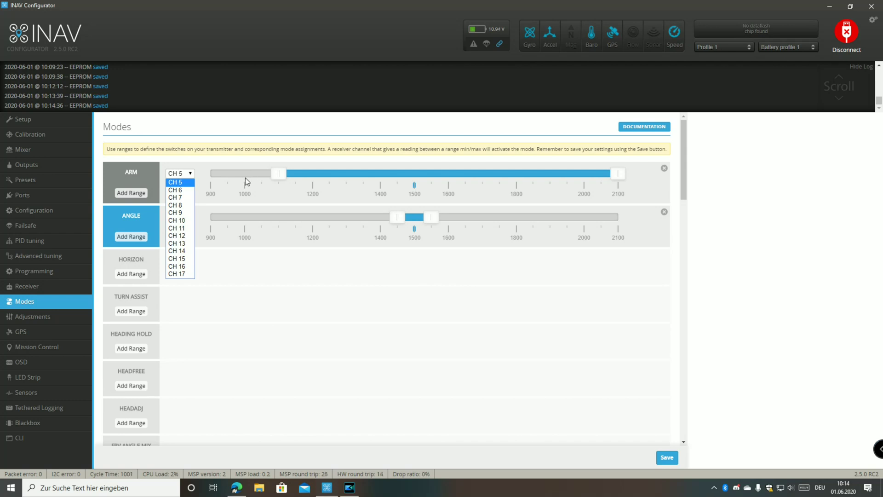
pyautogui.moveTo(278, 178); pyautogui.dragTo(271, 178)
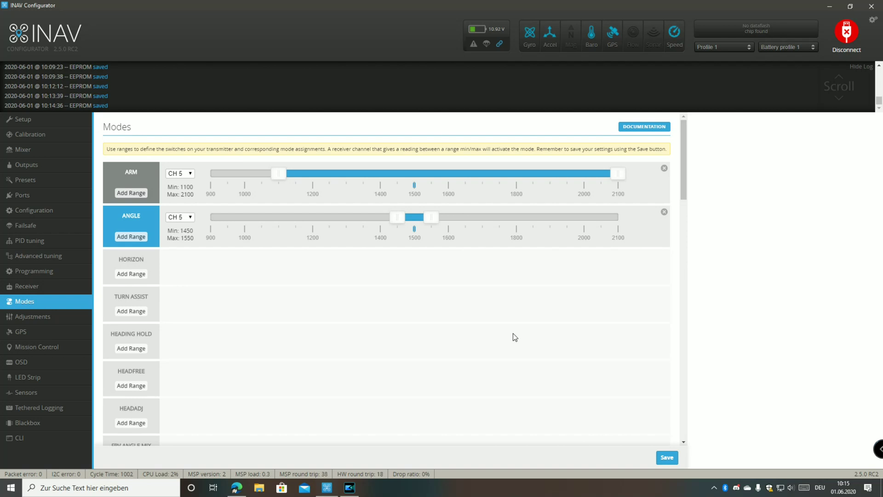
pyautogui.click(665, 169)
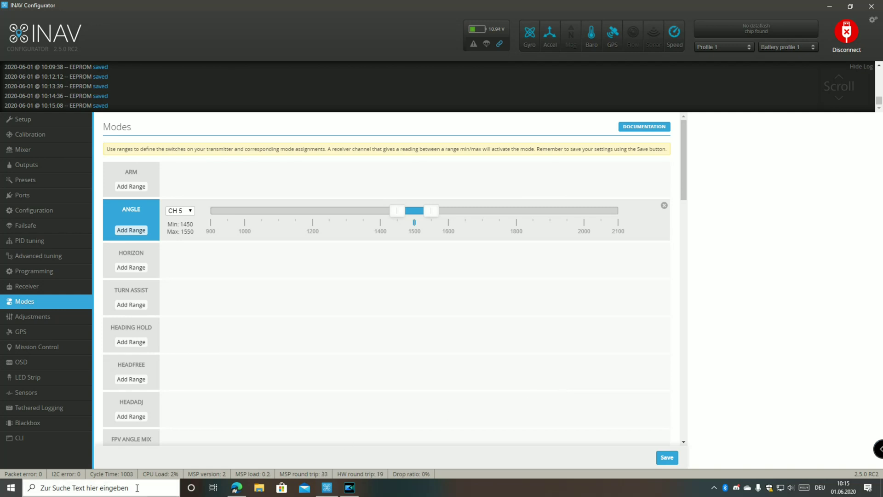
# - List the IMU settings in the CLI with the command "get imu"
pyautogui.click(35, 442)
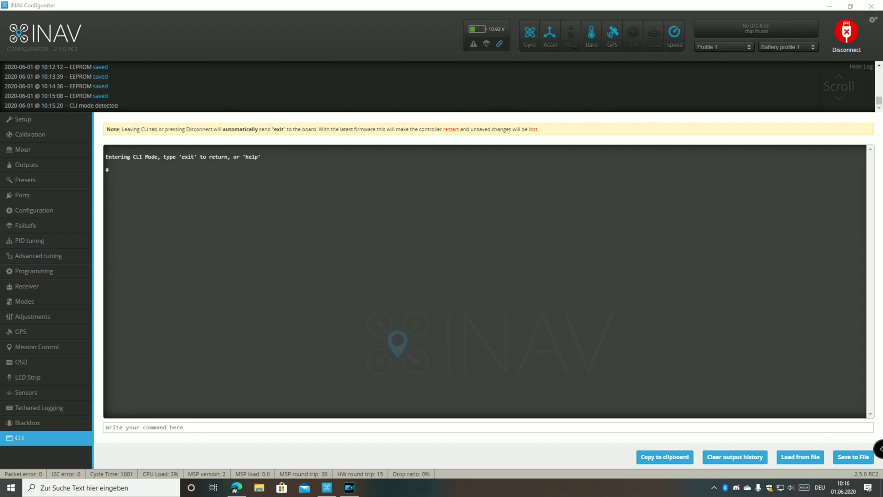
pyautogui.click(212, 431)
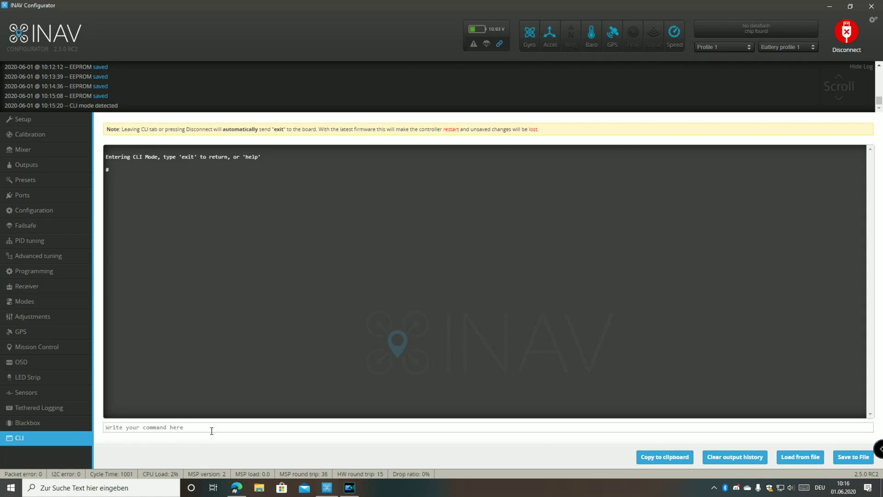
pyautogui.write('get imu')
pyautogui.press('Return')
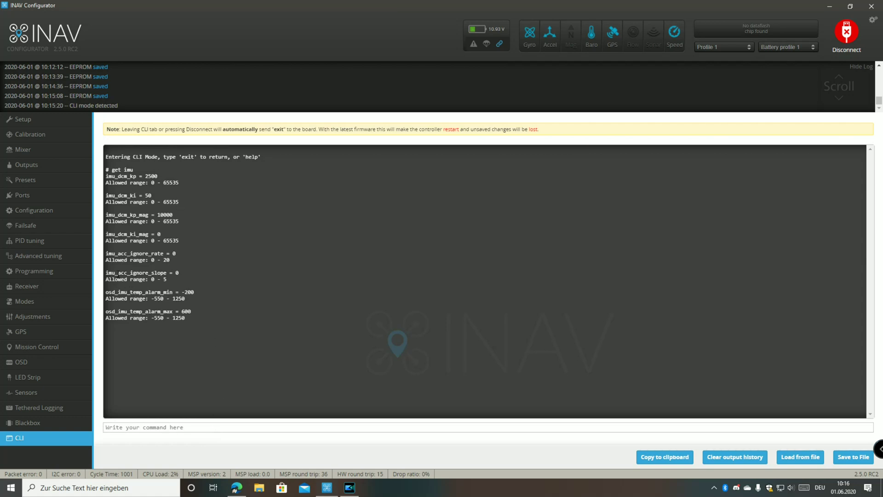
# - Set imu_acc_ignore_rate to 10 in the CLI, reusing the setting's name from the listed output
pyautogui.moveTo(105, 273); pyautogui.dragTo(182, 273)
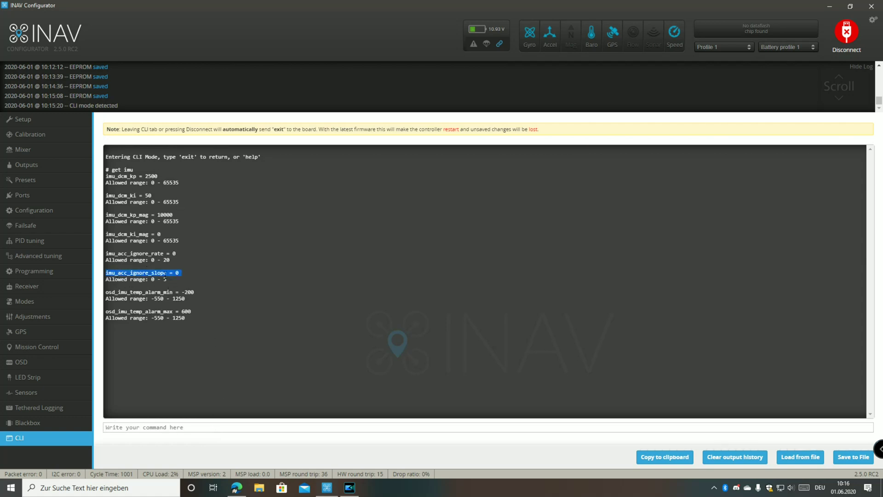
pyautogui.tripleClick(137, 253)
pyautogui.hotkey('ctrl', 'c')
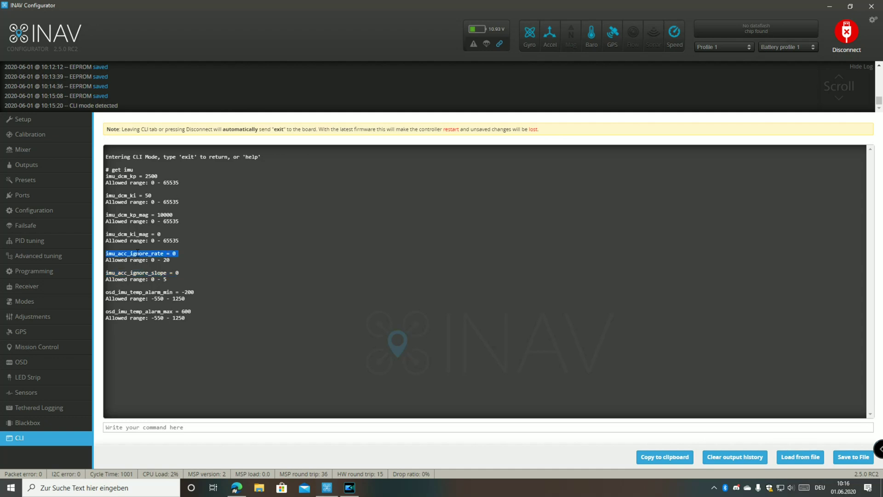
pyautogui.click(144, 427)
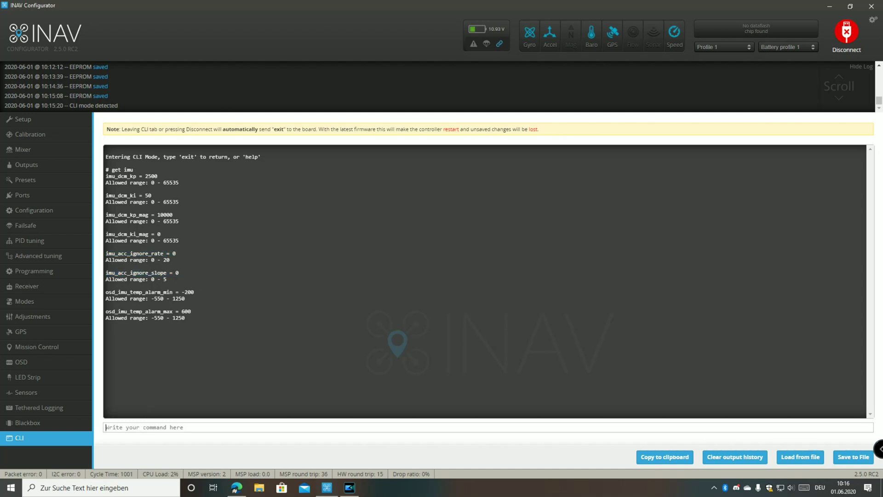
pyautogui.write('set')
pyautogui.hotkey('ctrl', 'v')
pyautogui.press('BackSpace')
pyautogui.write('10')
pyautogui.press('Return')
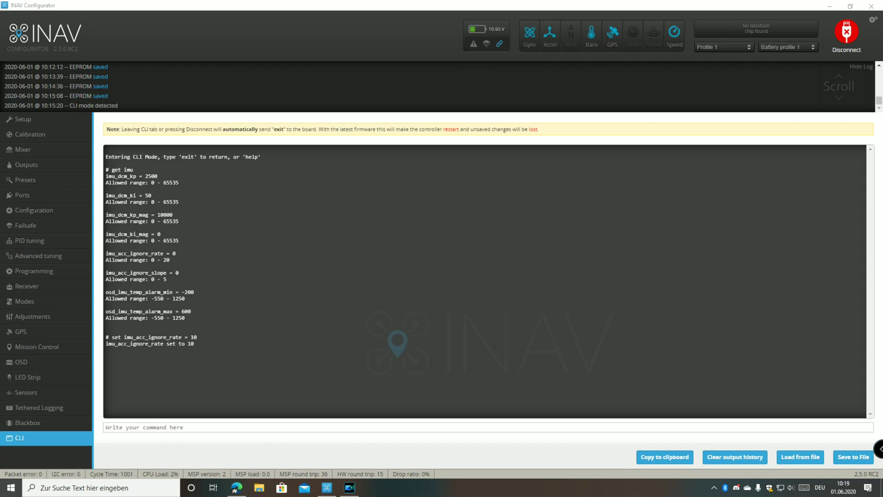
# - Switch to Notepad++ and copy the osd_layout section from INAV_2.5.0_cli_Serenity_20200515_192143.txt
pyautogui.moveTo(882, 35); pyautogui.dragTo(555, 19)
pyautogui.moveTo(520, 18); pyautogui.dragTo(505, 17)
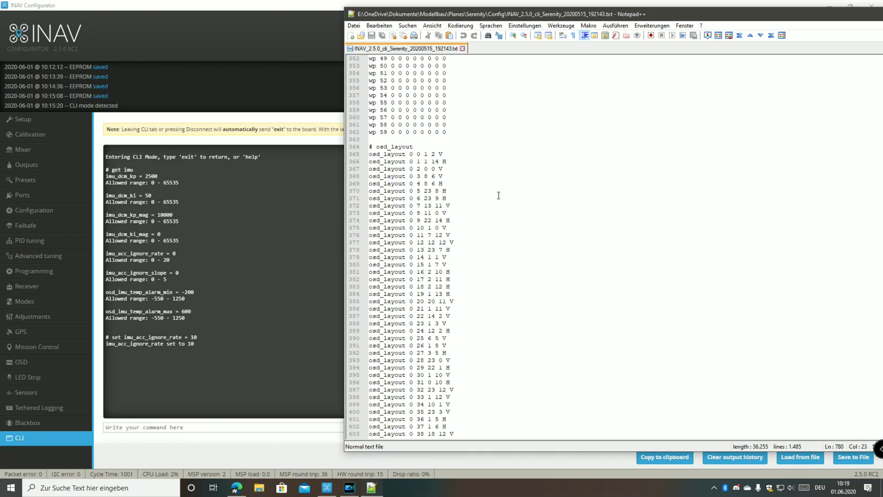
pyautogui.scroll(-2, 499, 193)
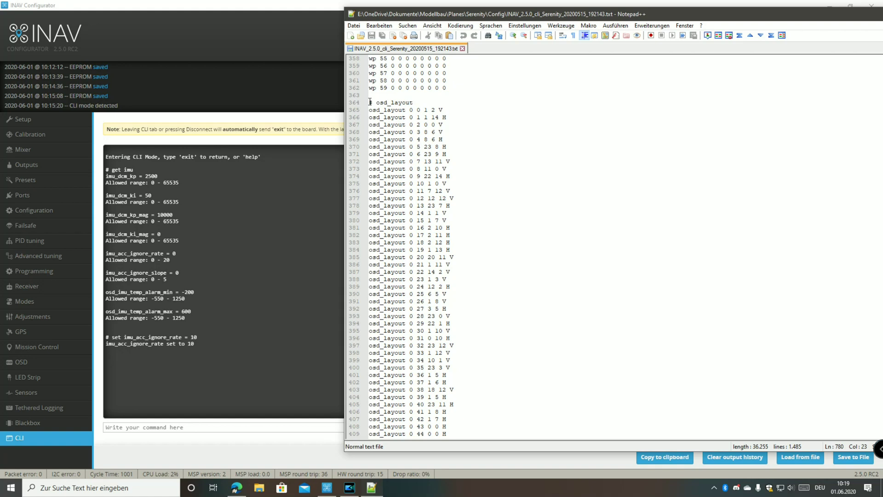
pyautogui.moveTo(370, 101); pyautogui.dragTo(477, 270)
pyautogui.click(416, 133)
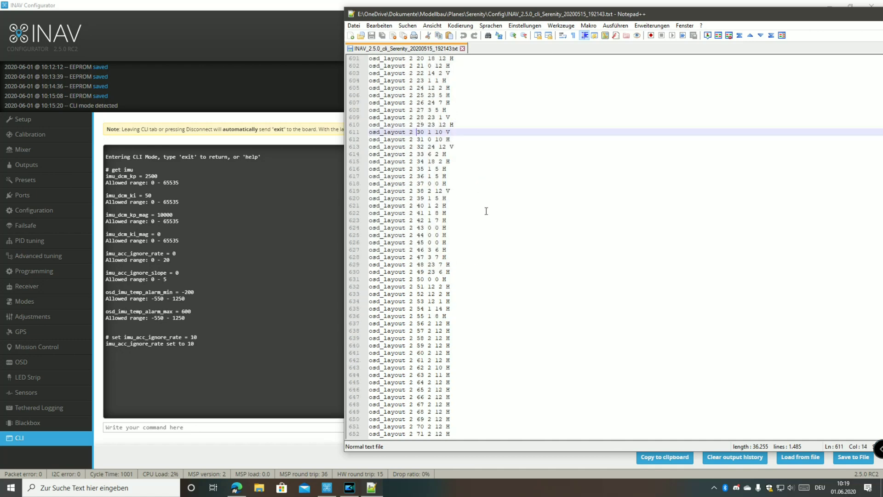
# - Return to INAV Configurator, run the copied osd_layout commands in the CLI and save the configuration
pyautogui.click(269, 325)
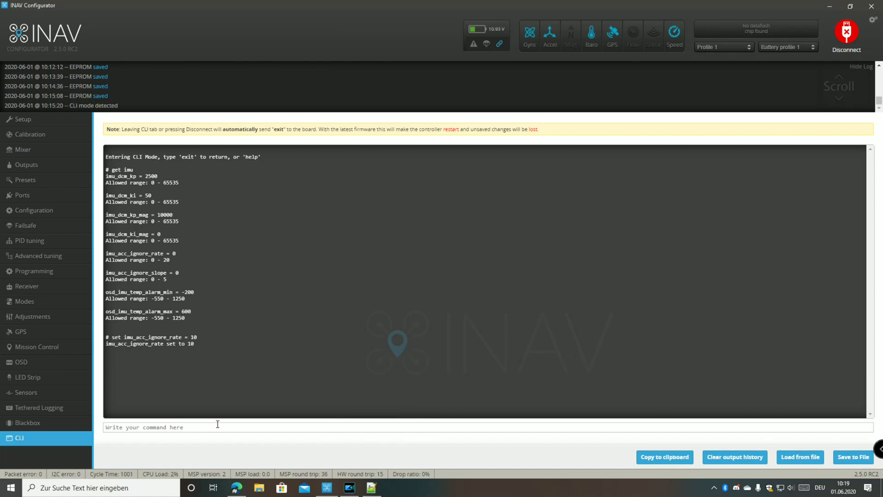
pyautogui.hotkey('ctrl', 'v')
pyautogui.press('Return')
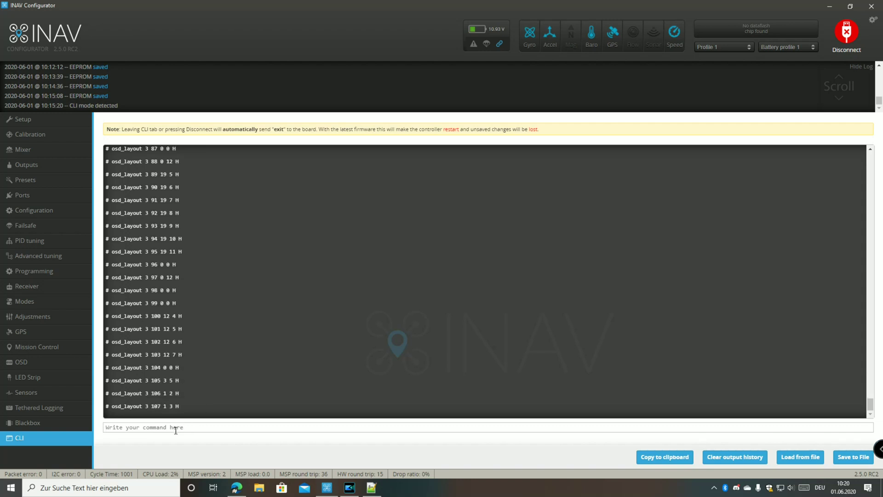
pyautogui.write('save')
pyautogui.press('Return')
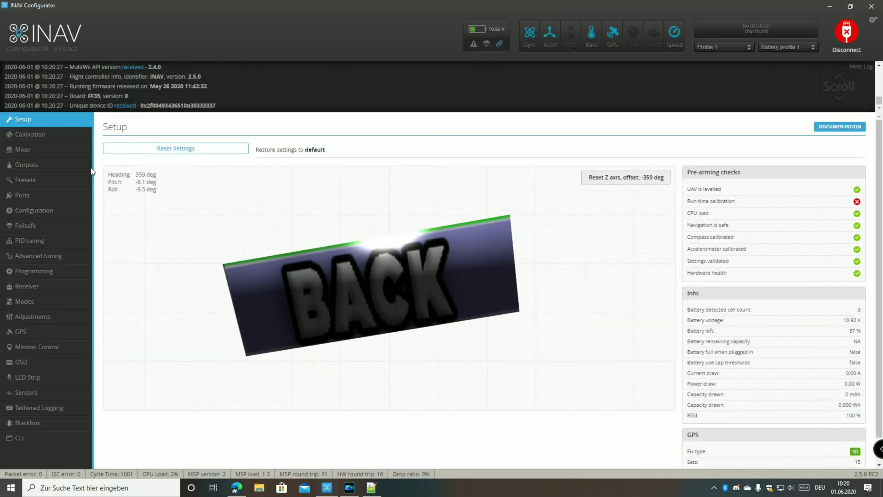
# - Examine the imported OSD layouts, from the Default Layout to Alternative Layout #3
pyautogui.click(44, 364)
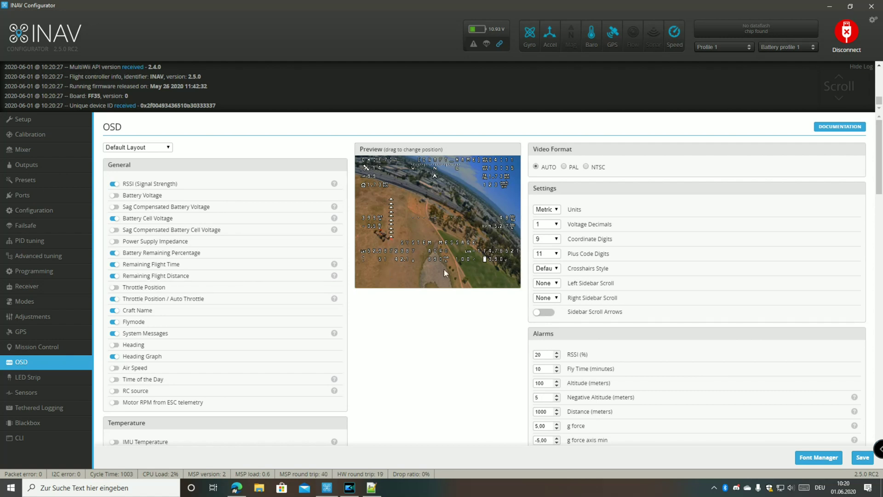
pyautogui.click(137, 145)
pyautogui.click(134, 177)
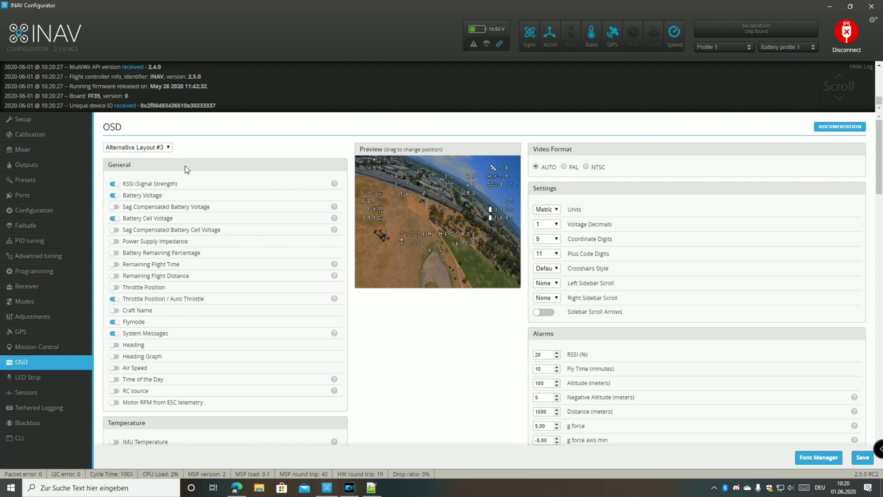